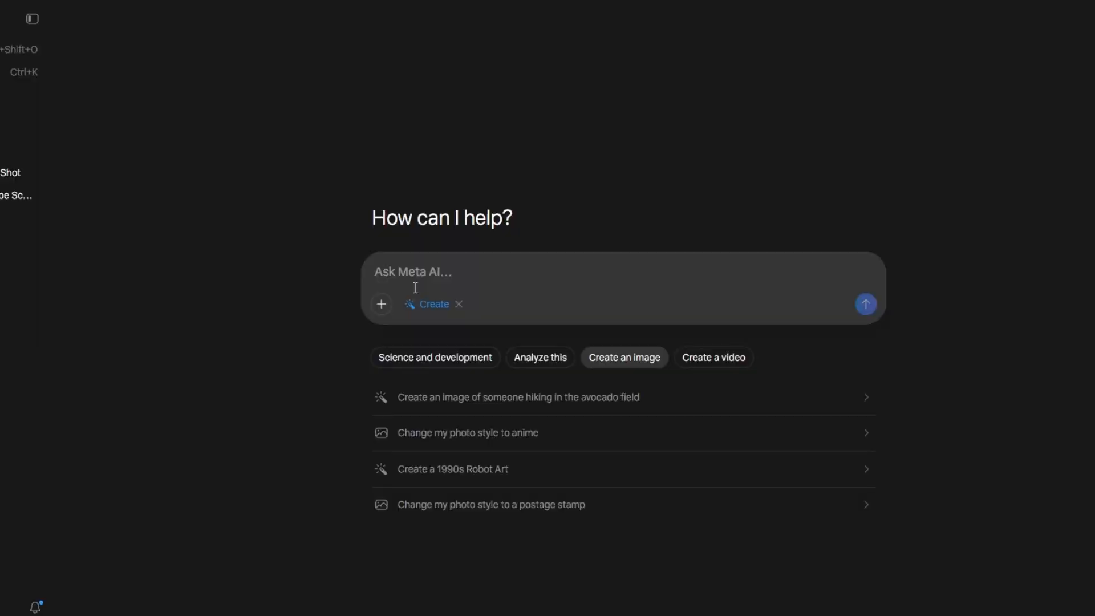
Step: Generate images from the Scene 01 prompt of the milky way galaxy reflecting over a calm, dark ocean, and view the results enlarged
text(A breathtaking wide shot of the milky way galaxy reflecting perfectly over a calm, dark ocean at night. Cinematic lighting, starry sky, peaceful yet mysterious atmosphere, 16:9.)
click(866, 320)
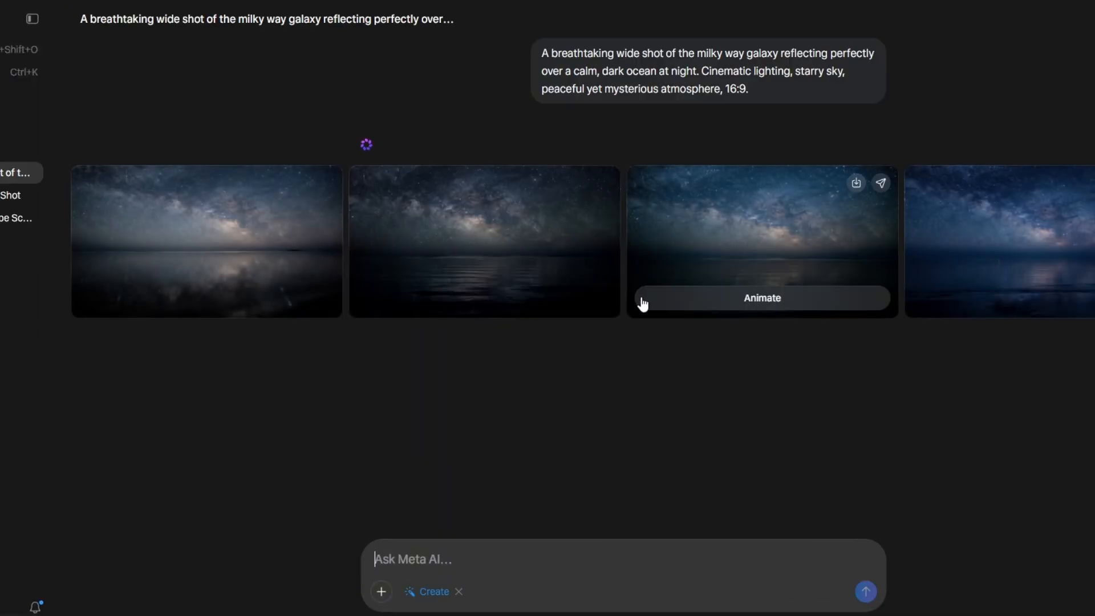
click(984, 259)
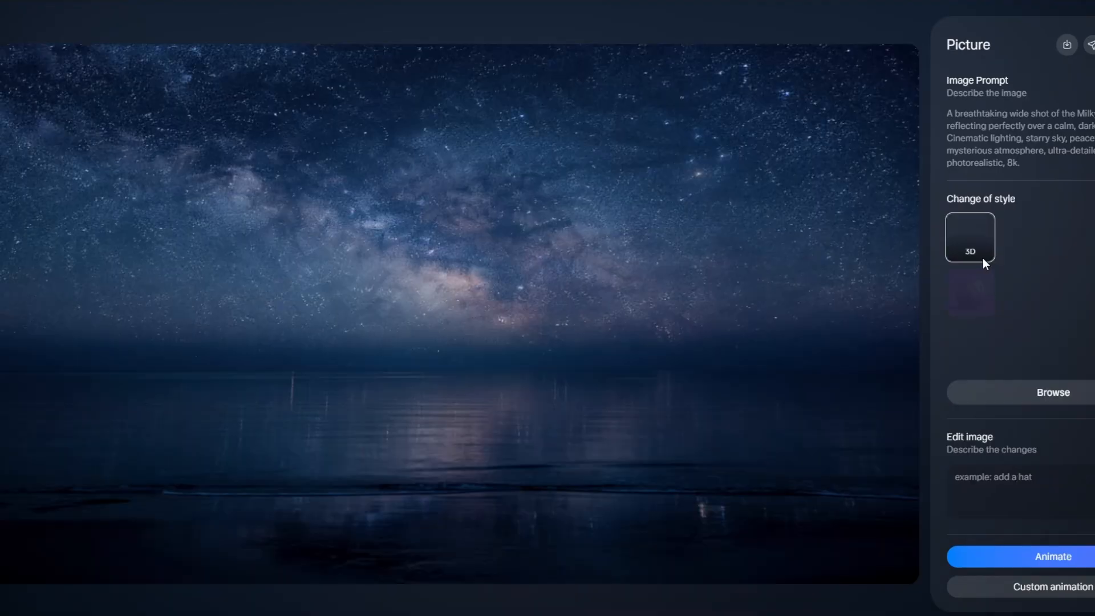
key(Left)
key(Left)
key(Left)
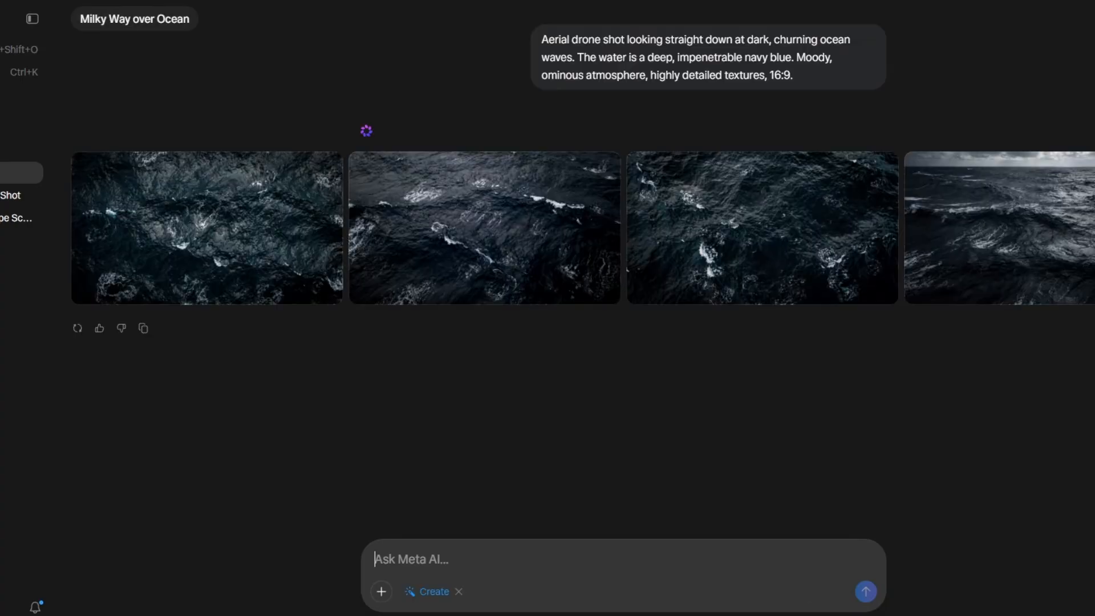
Step: Generate images from the Scene 03 prompt of a sleek, yellow deep-sea submersible and look through the images generated in the chat
text(A sleek, yellow deep-sea submersible dipping just below the surface of the ocean. Bubbles trail behind it as sunlight streams through the water from above. Cinematic lighting, 16:9.)
click(865, 591)
scroll(639, 259, down, 3)
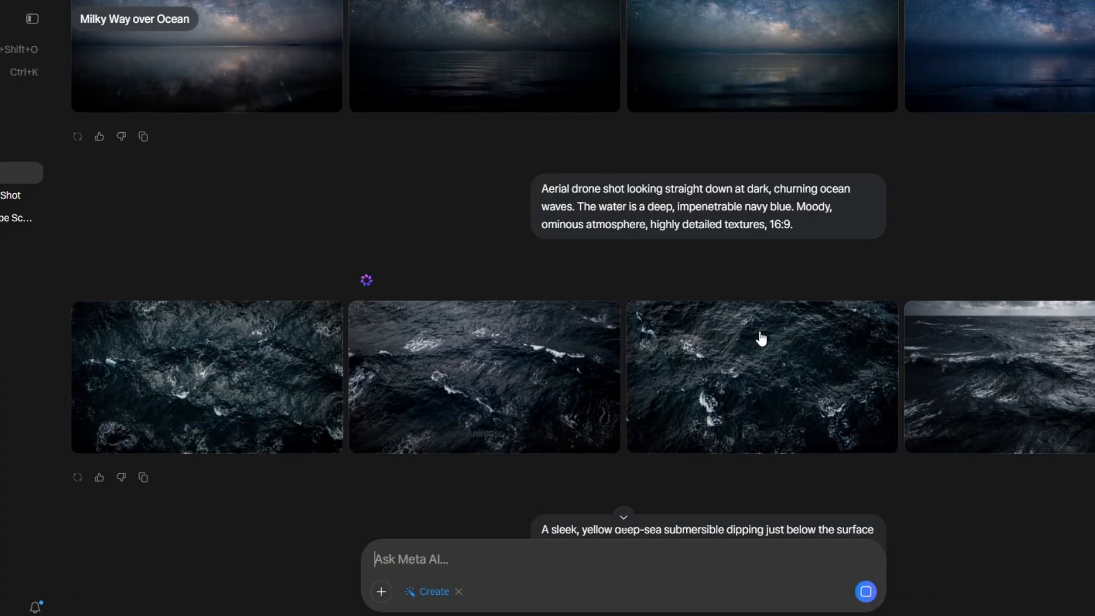
scroll(576, 248, up, 3)
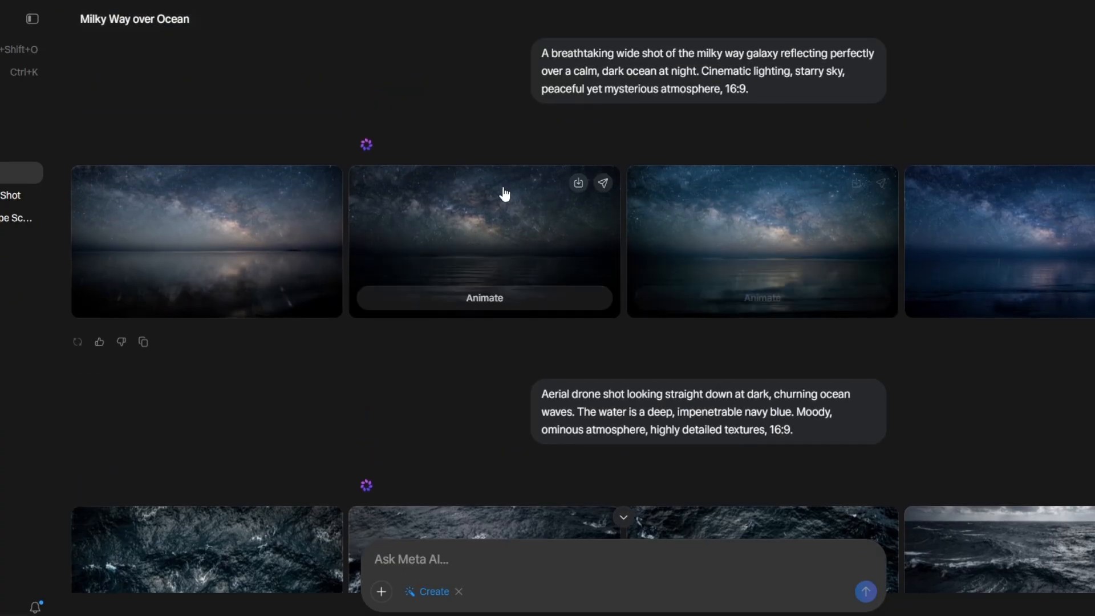
scroll(503, 194, down, 9)
click(225, 319)
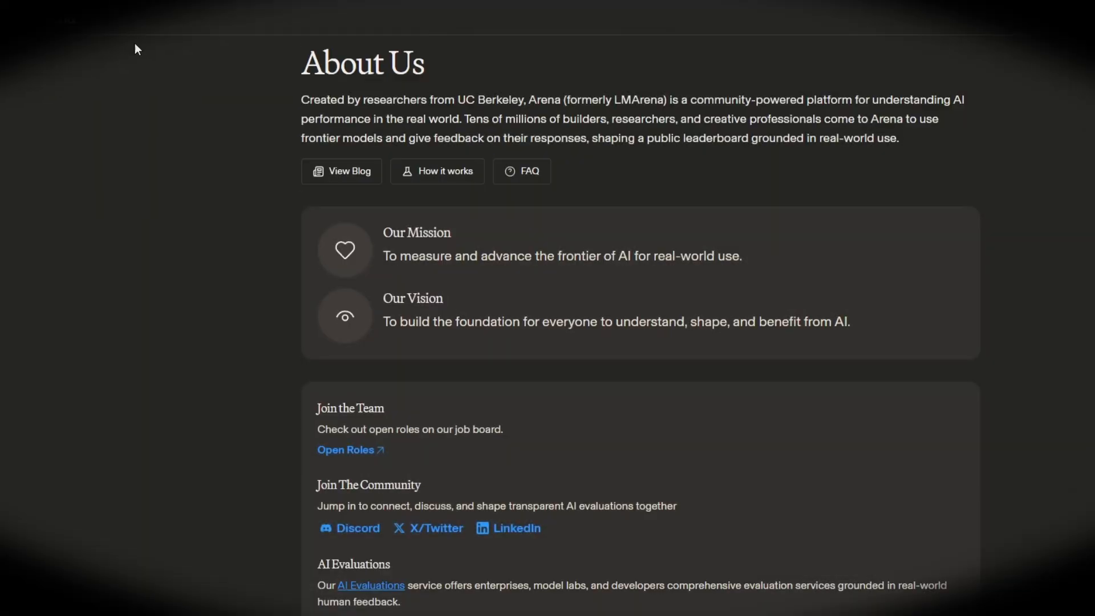
Step: Go from Arena's About Us page to its chat page, collapse the sidebar and switch the chat to Direct mode
scroll(366, 139, down, 7)
scroll(397, 300, up, 6)
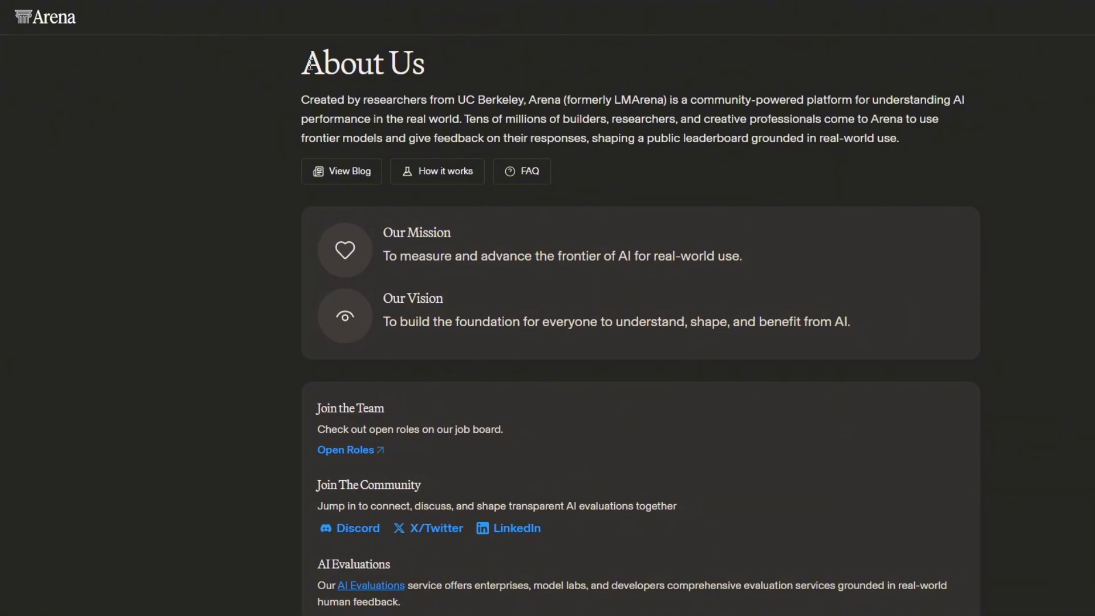
click(66, 27)
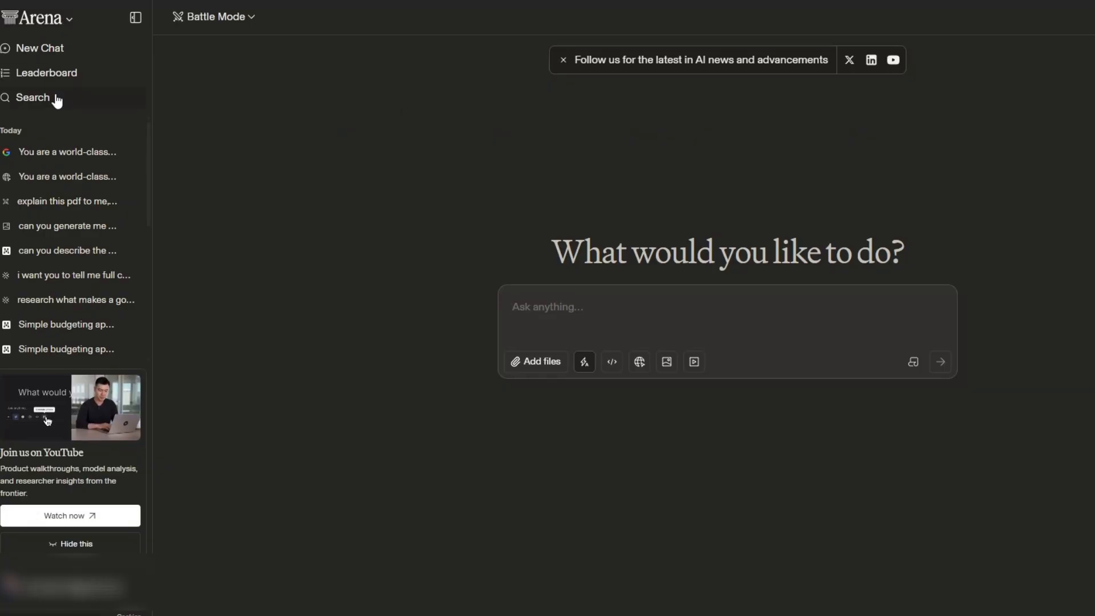
click(135, 18)
click(59, 18)
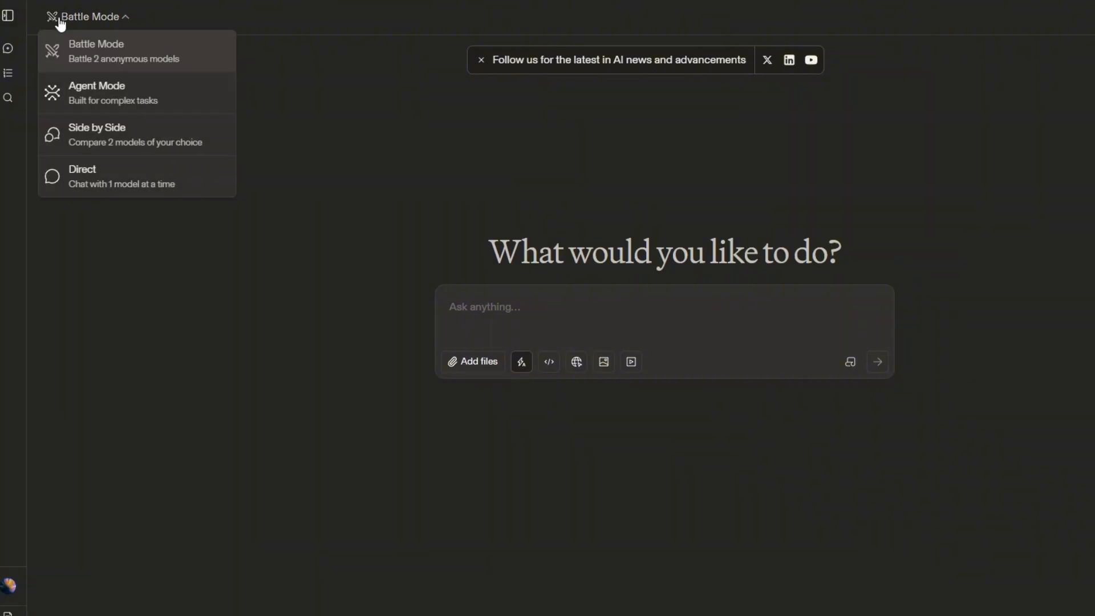
click(105, 176)
Step: Search the available text models for gemini and gpt
click(142, 17)
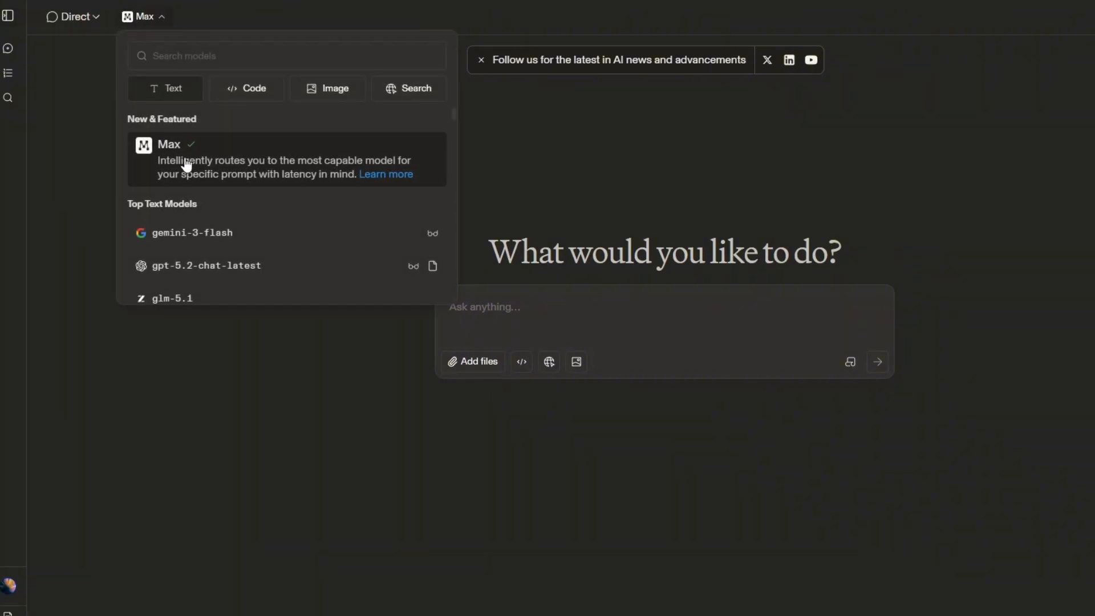
text(gemin)
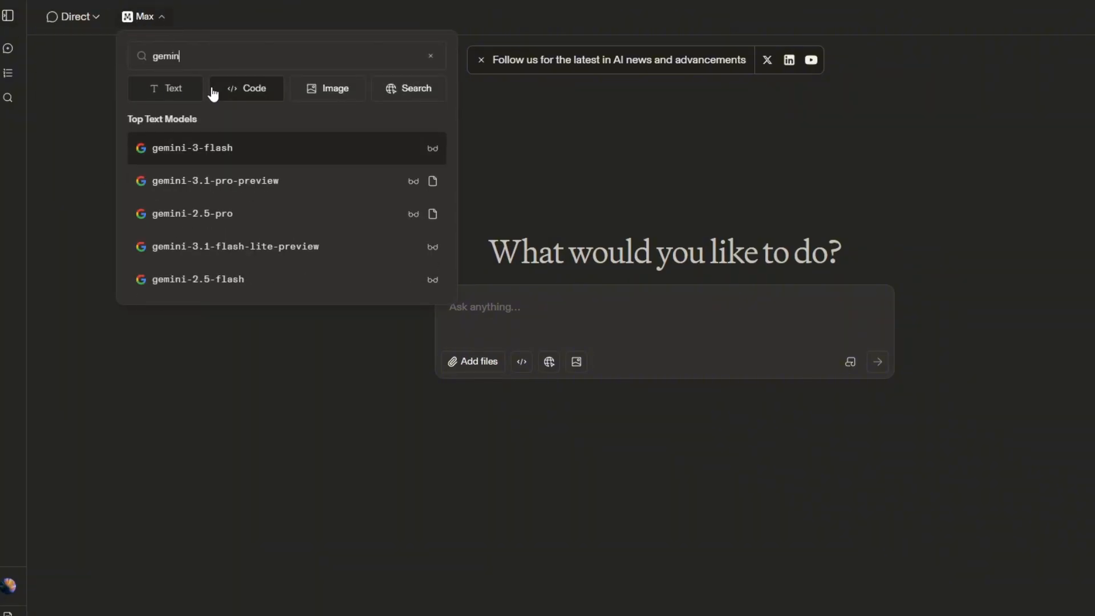
text(ipt)
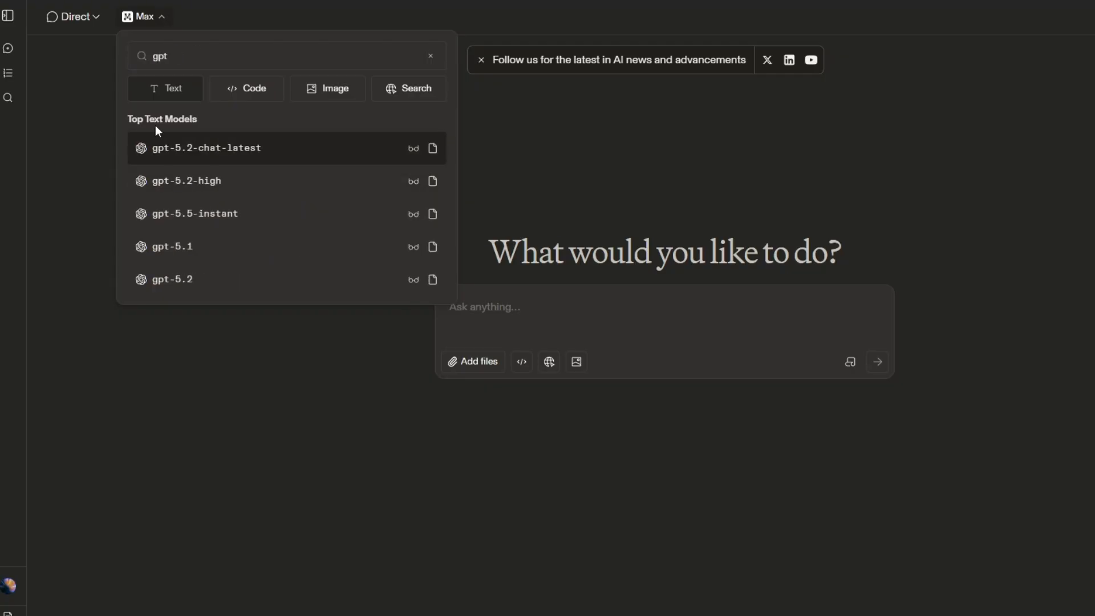
key(BackSpace)
key(BackSpace)
text(emini)
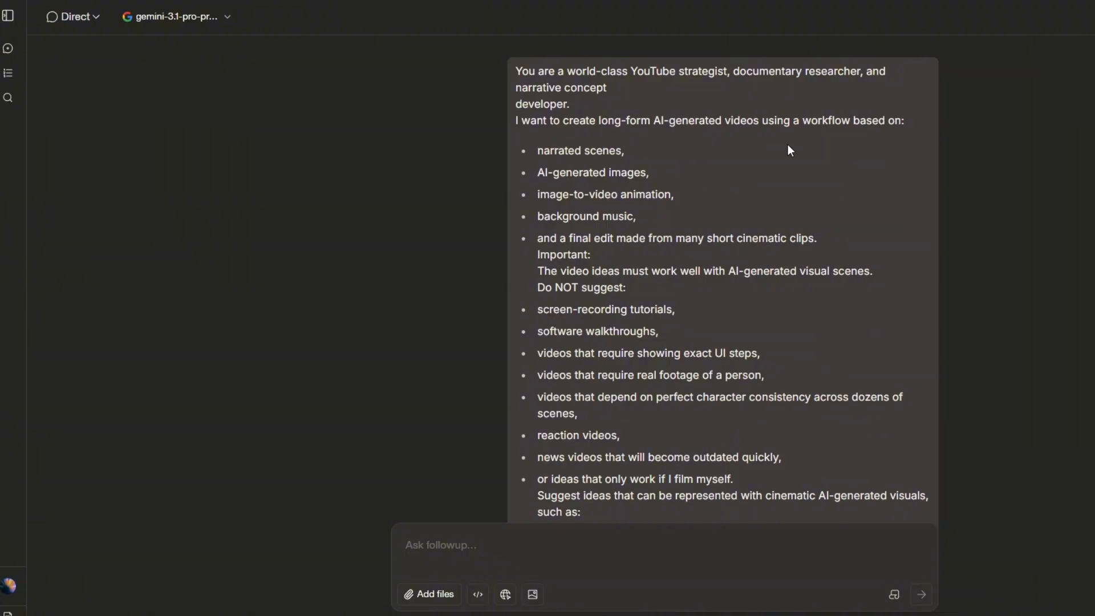
Step: Examine the video-idea research prompt and the reply's list of ideas through to the single best idea overall
scroll(790, 150, down, 5)
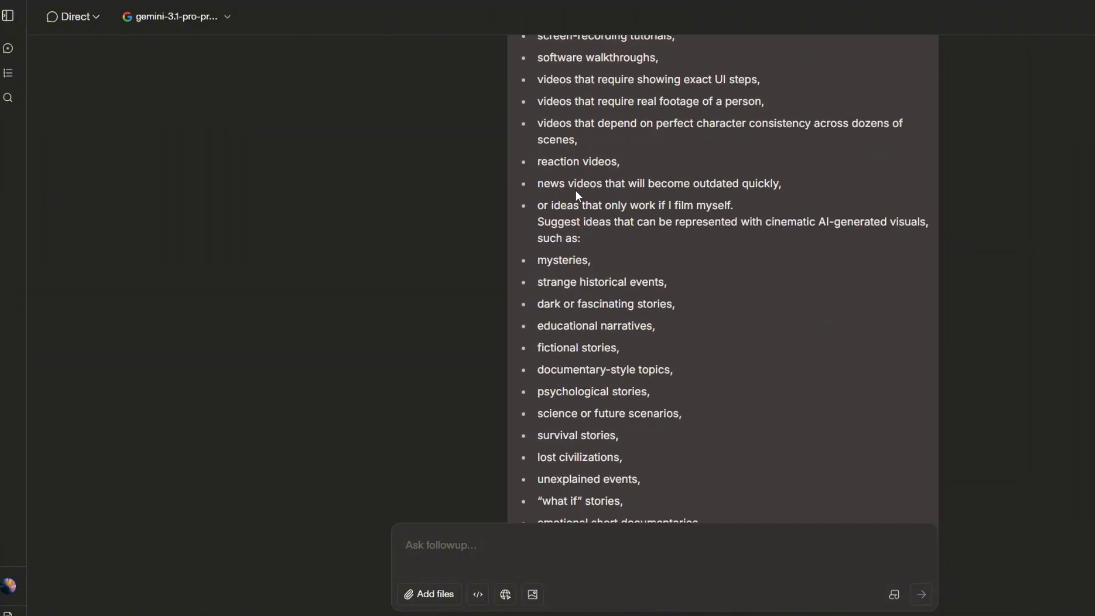
scroll(576, 192, down, 5)
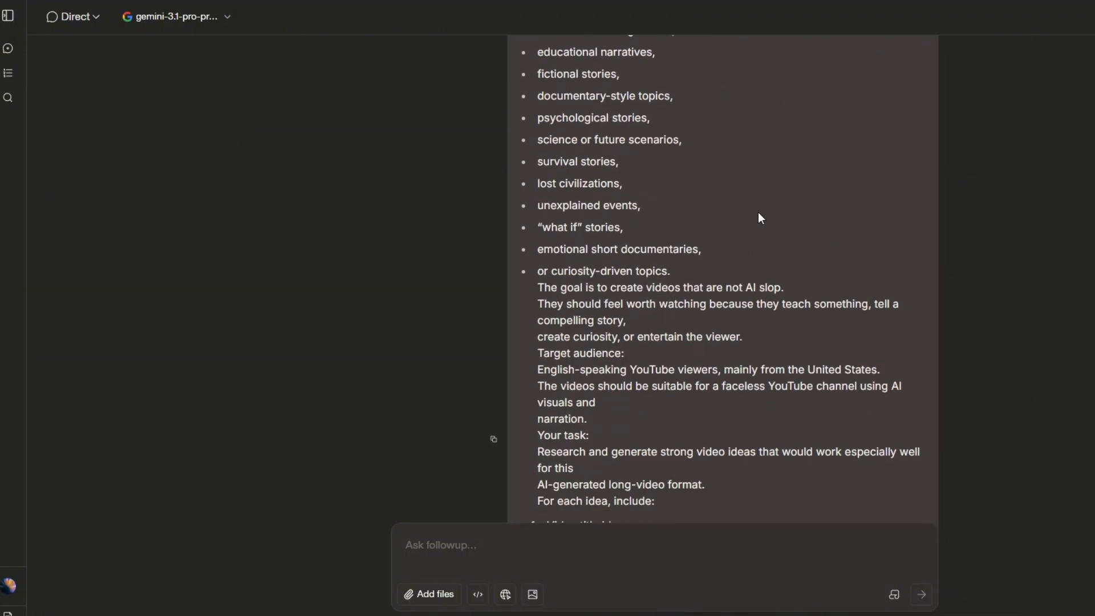
scroll(760, 217, down, 5)
scroll(816, 218, down, 12)
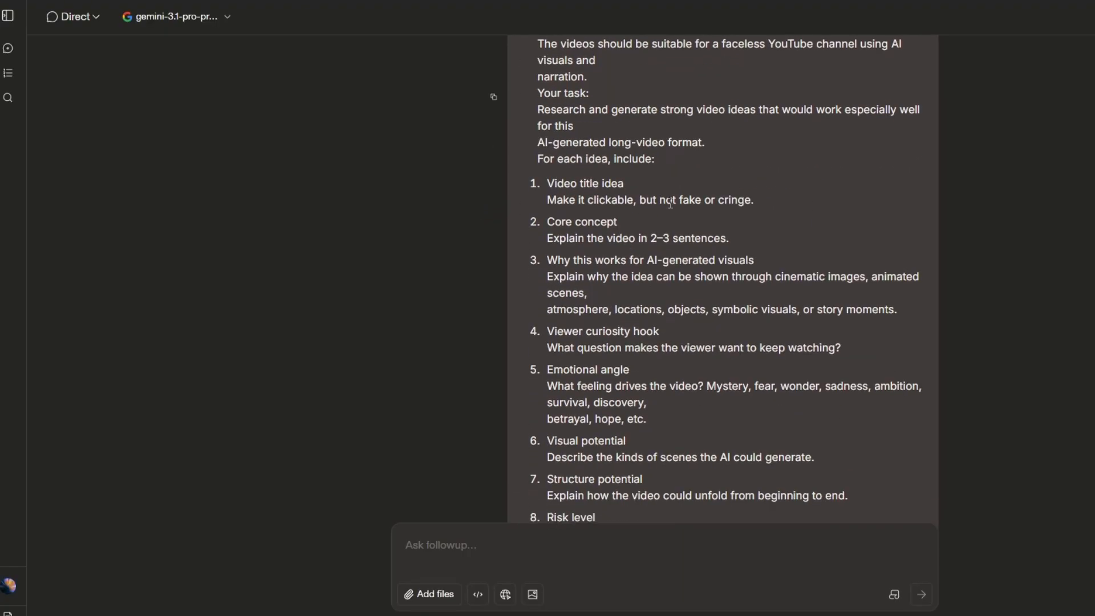
scroll(857, 194, down, 20)
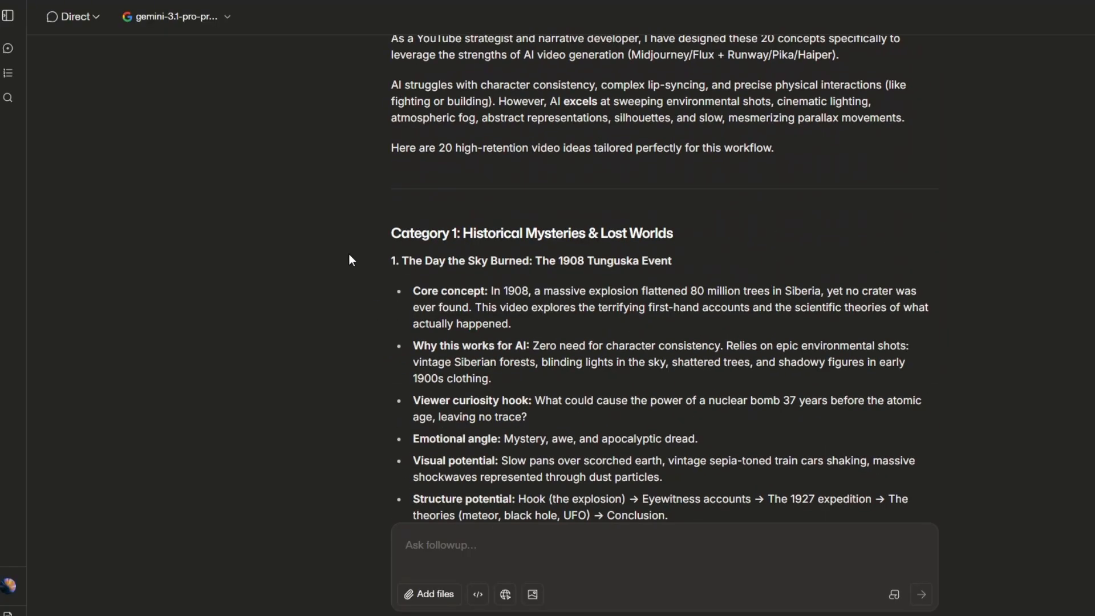
scroll(662, 278, down, 17)
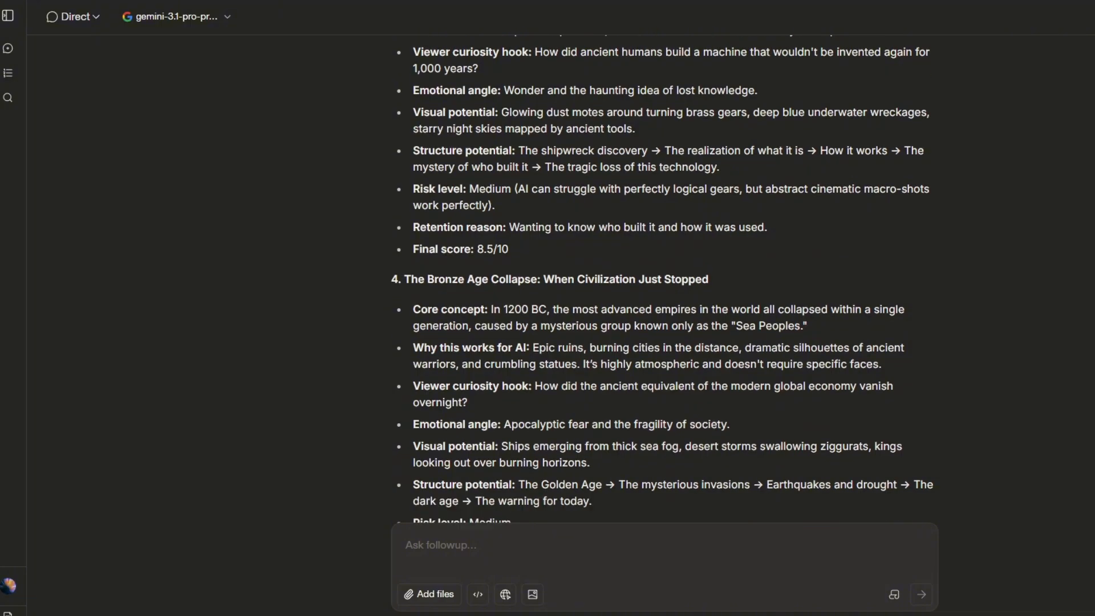
scroll(603, 147, down, 20)
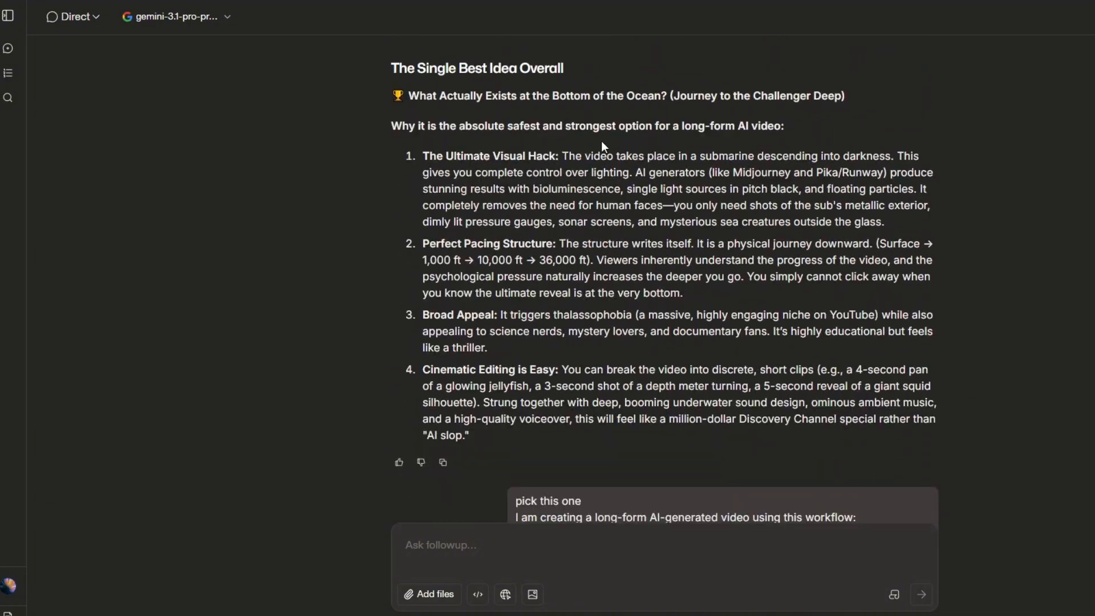
Step: Examine the follow-up prompt for a scene-by-scene production map and the reply's title, Visual Style Bible and narrative arc
scroll(449, 218, down, 5)
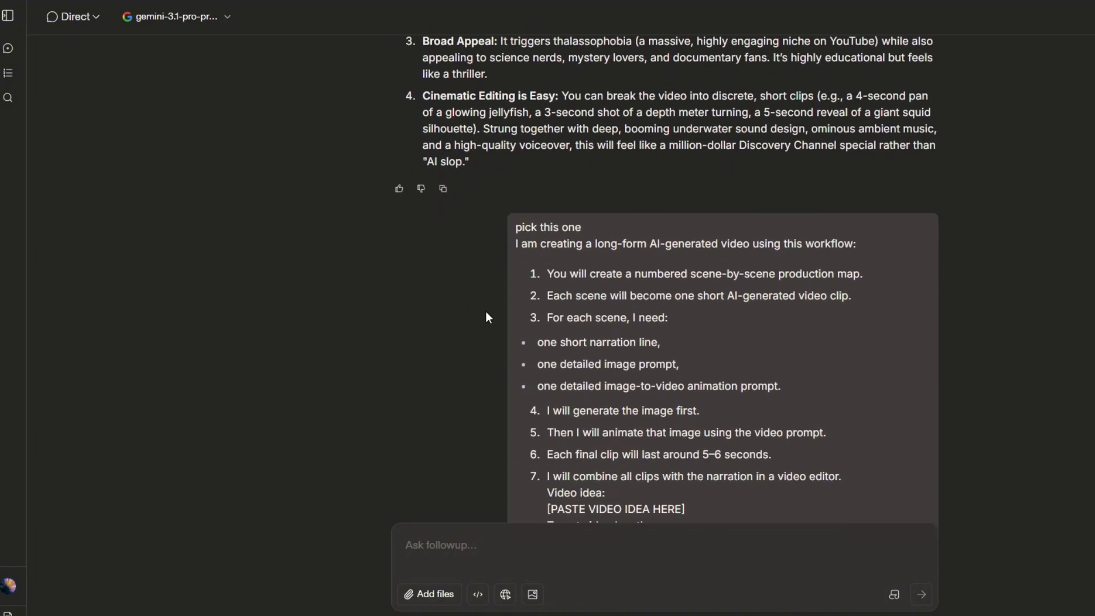
scroll(487, 317, down, 12)
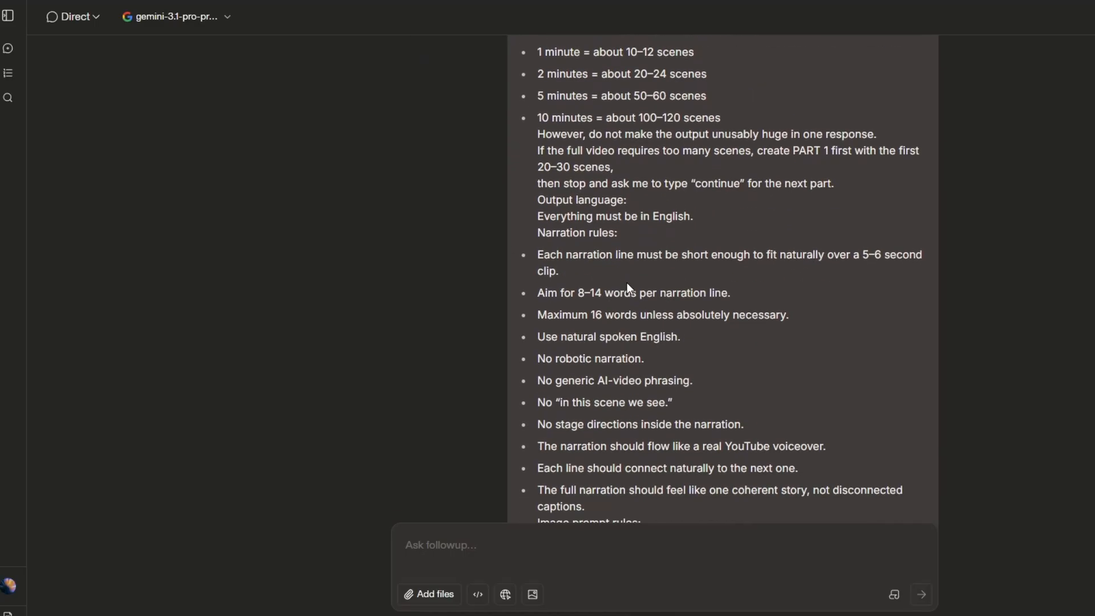
scroll(629, 287, down, 20)
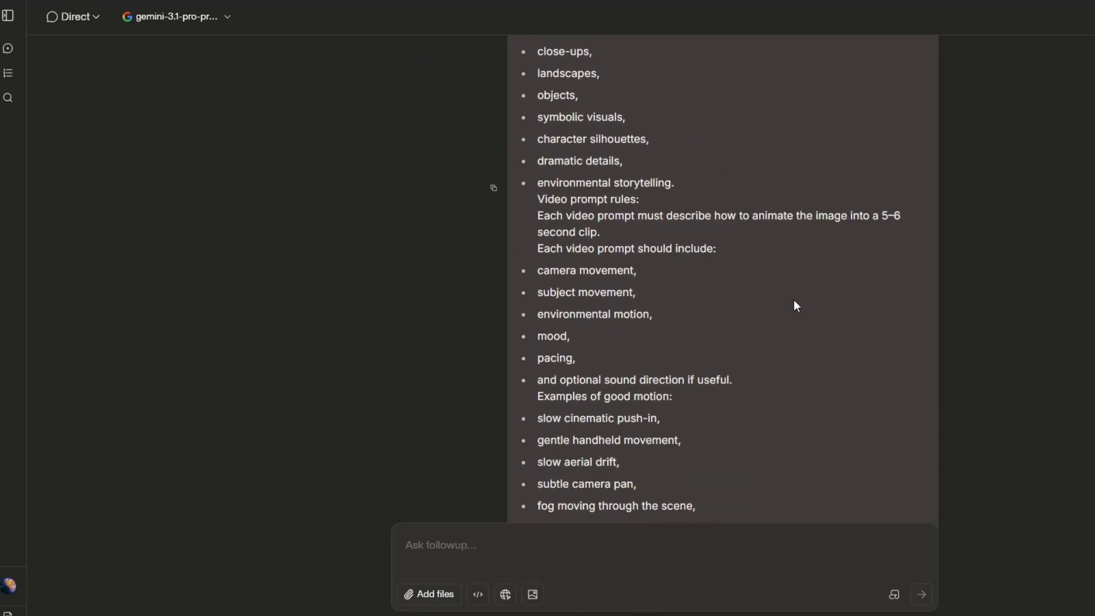
scroll(797, 306, down, 20)
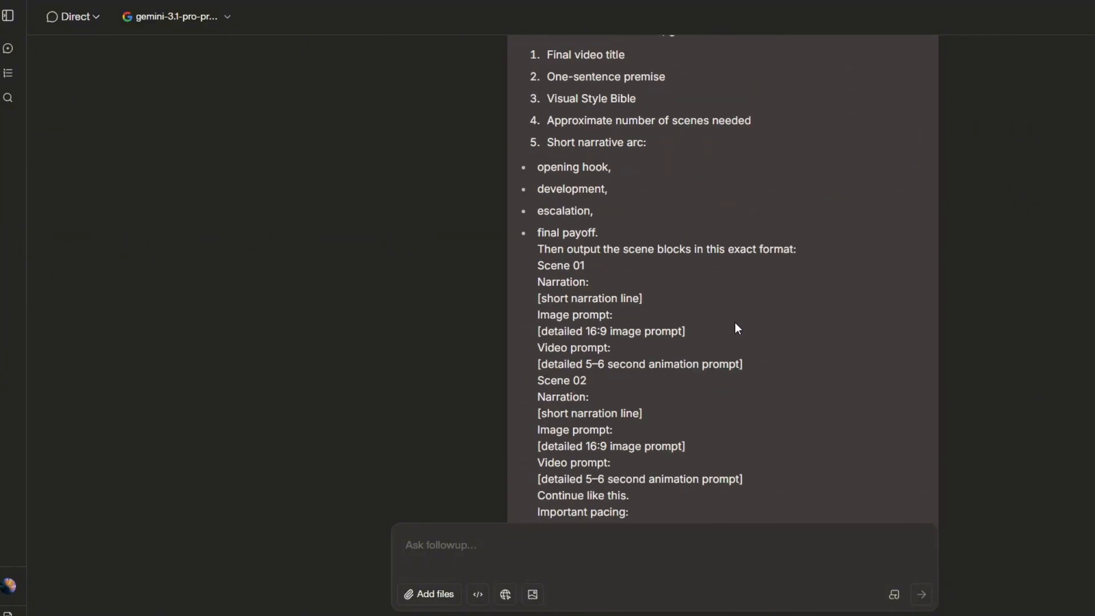
scroll(738, 328, down, 11)
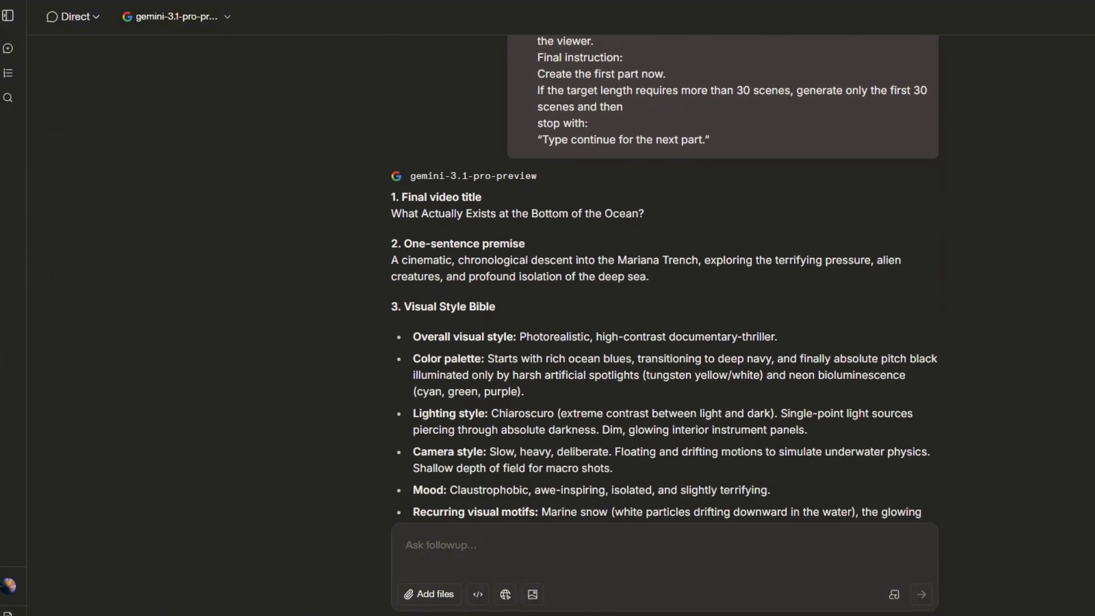
scroll(665, 289, down, 6)
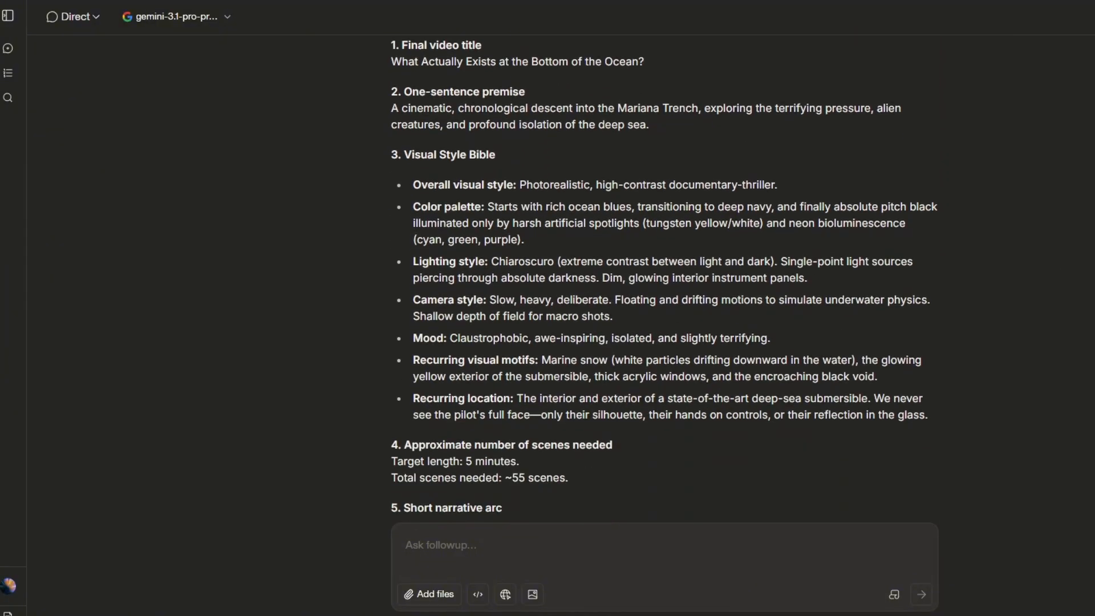
scroll(664, 279, down, 8)
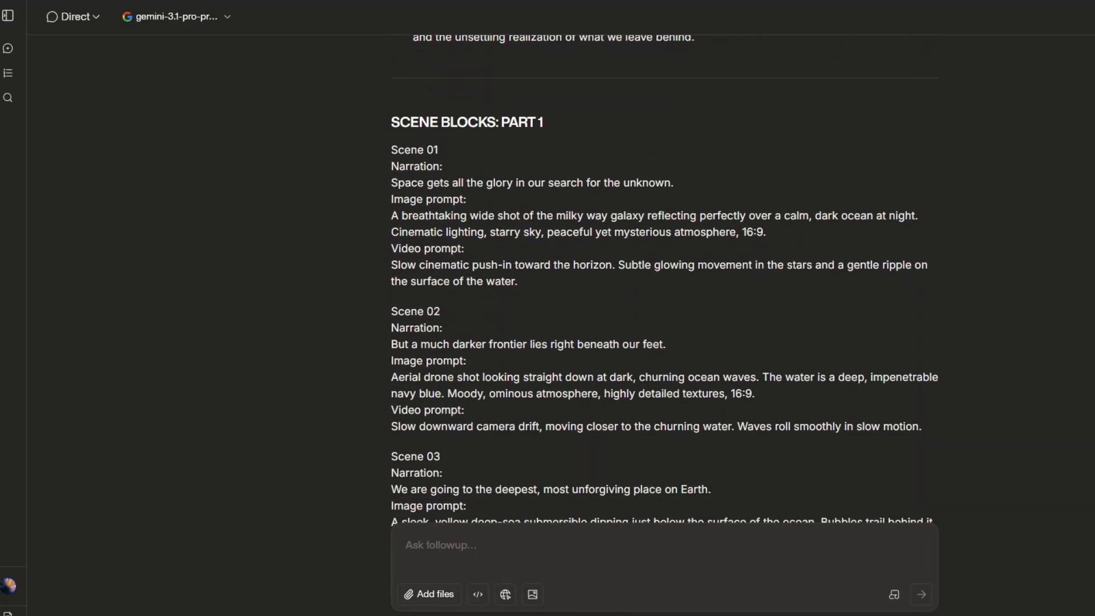
Step: Review the Part 1 scene blocks from Scene 01 to Scene 30, highlighting the Scene 01 and Scene 02 blocks
drag(438, 165, 549, 276)
drag(391, 311, 837, 433)
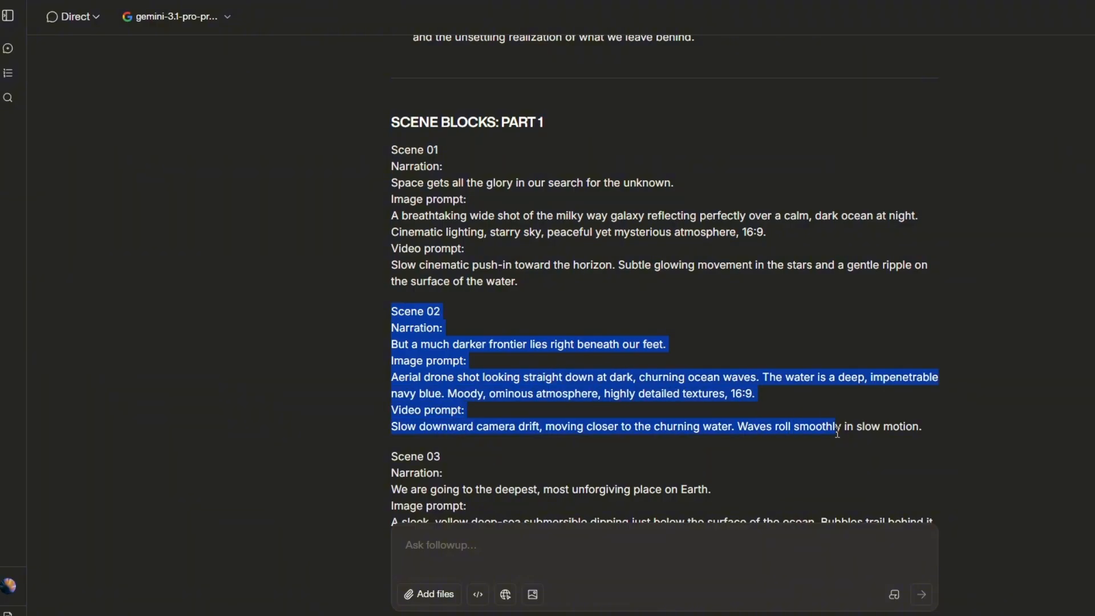
click(814, 422)
scroll(607, 265, down, 20)
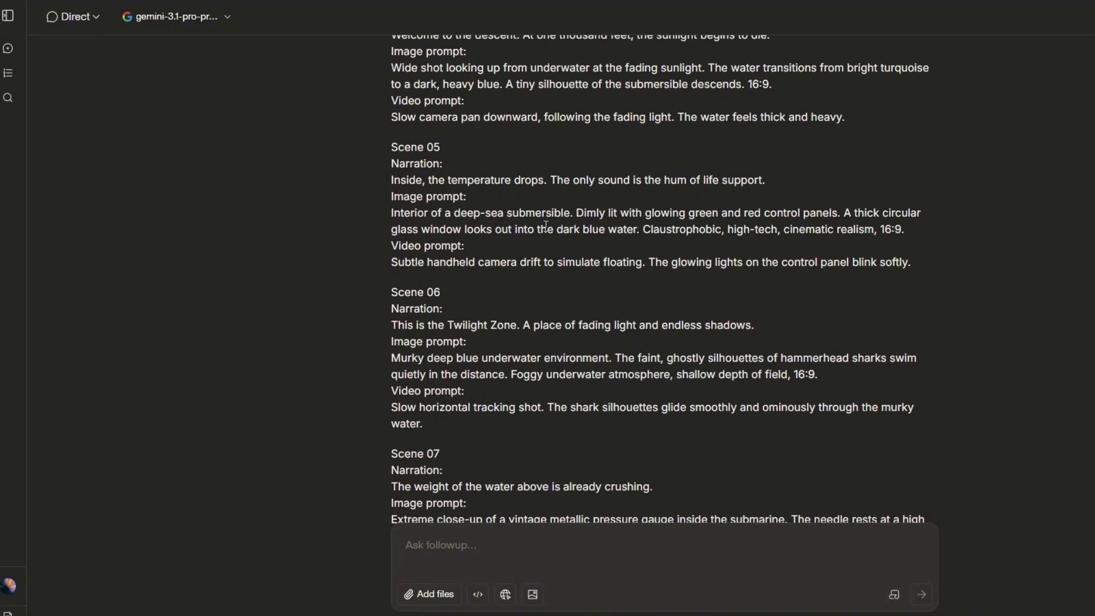
scroll(541, 222, down, 20)
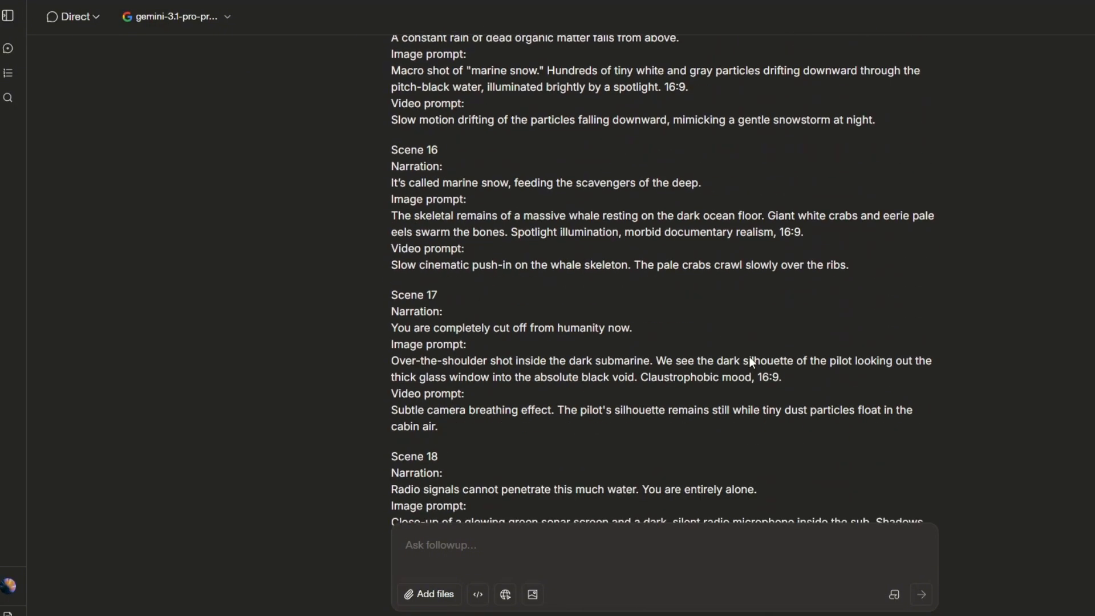
scroll(554, 293, down, 15)
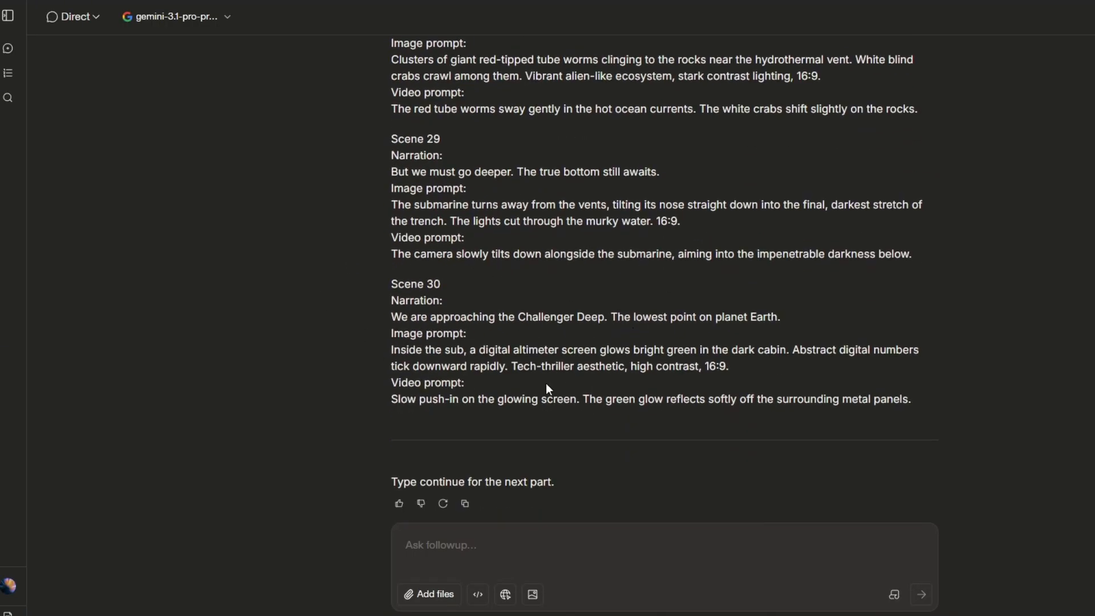
Step: Return through the scene blocks to the approximate number of scenes and check the video's target length
scroll(393, 154, up, 12)
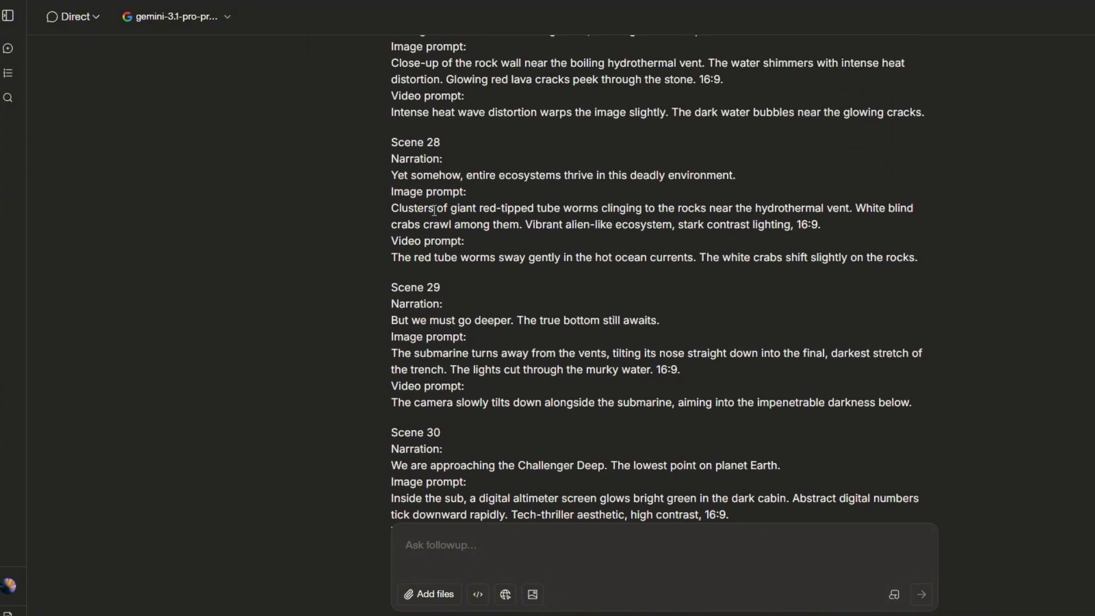
scroll(517, 319, up, 12)
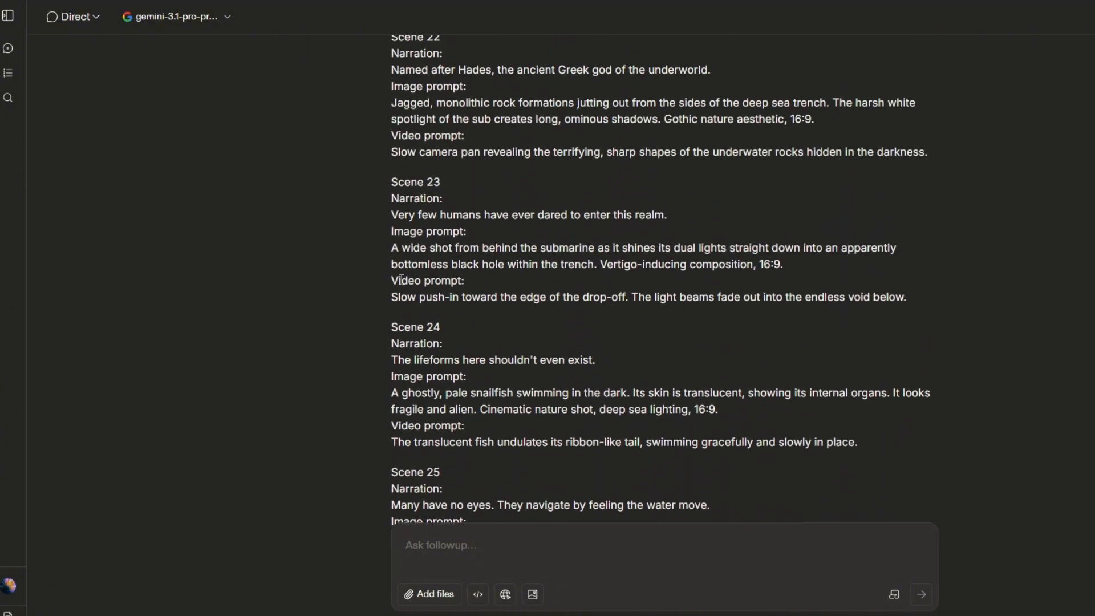
scroll(645, 370, up, 12)
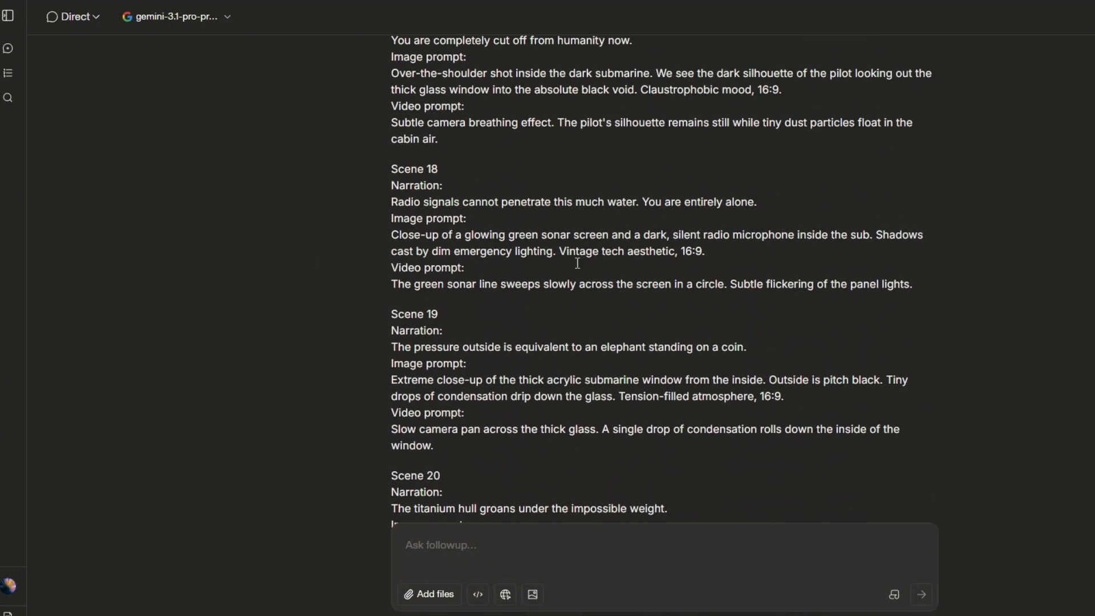
scroll(553, 340, up, 15)
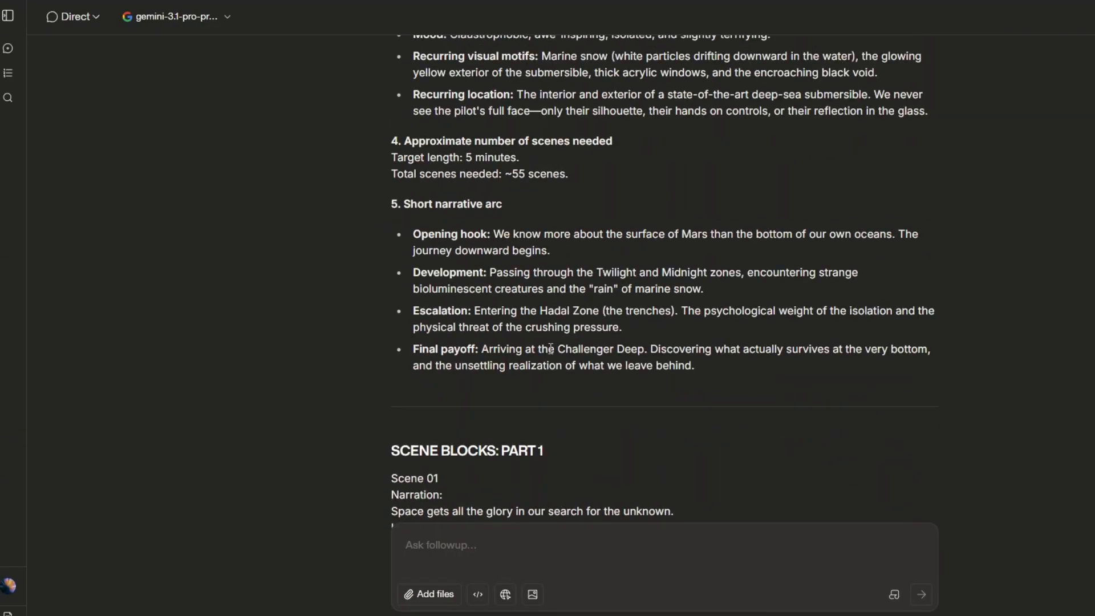
scroll(549, 337, down, 7)
scroll(506, 325, up, 8)
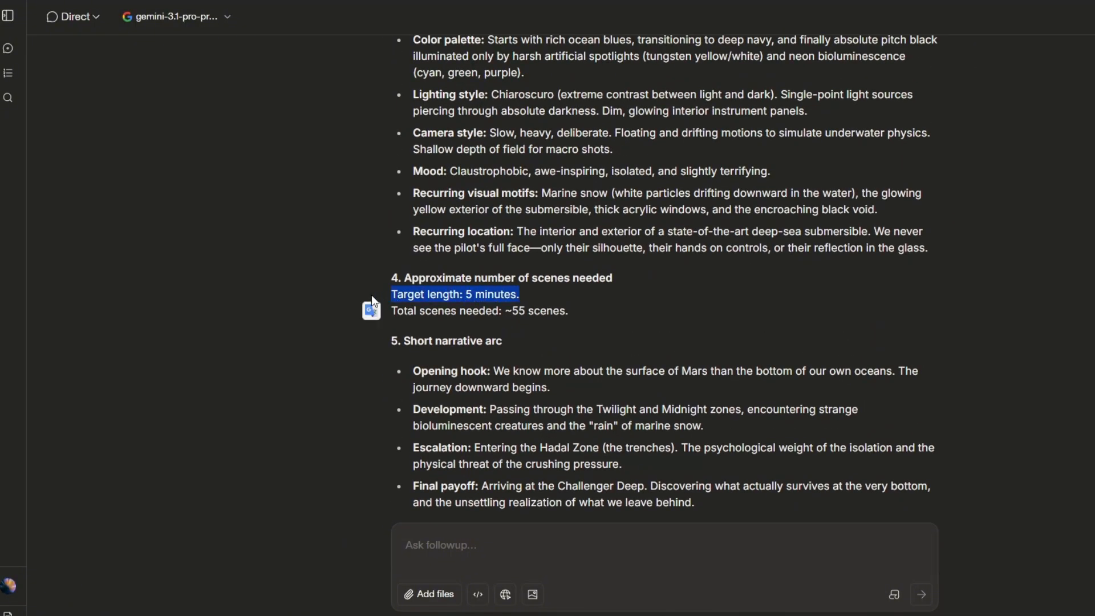
Step: Copy the Scene 01 image prompt, generate images from it in Meta AI, and open the fourth milky way result
scroll(489, 291, up, 3)
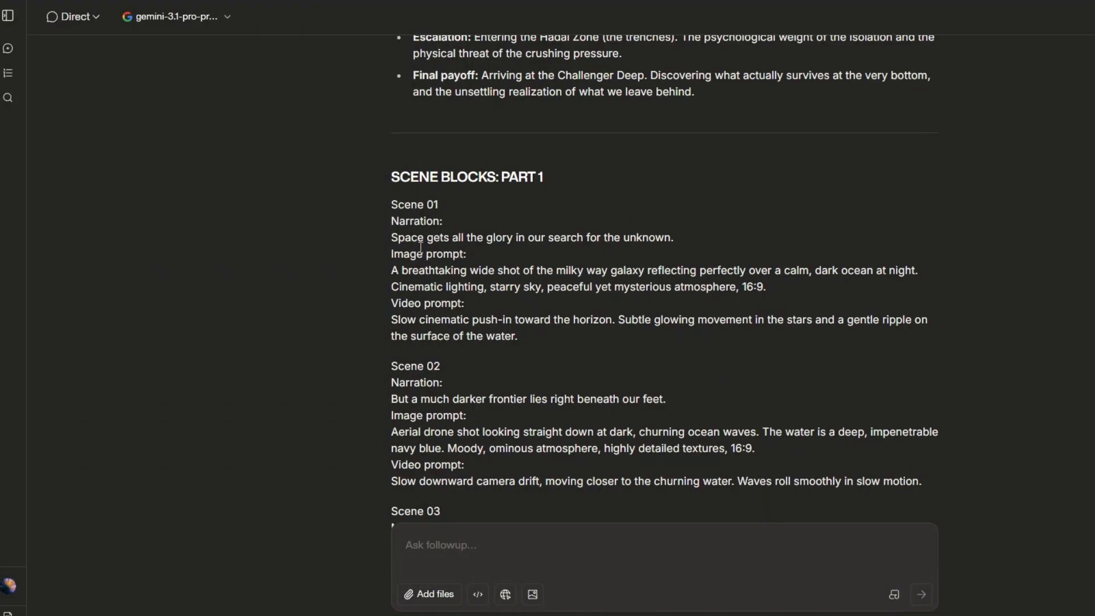
drag(399, 270, 771, 296)
key(ctrl+c)
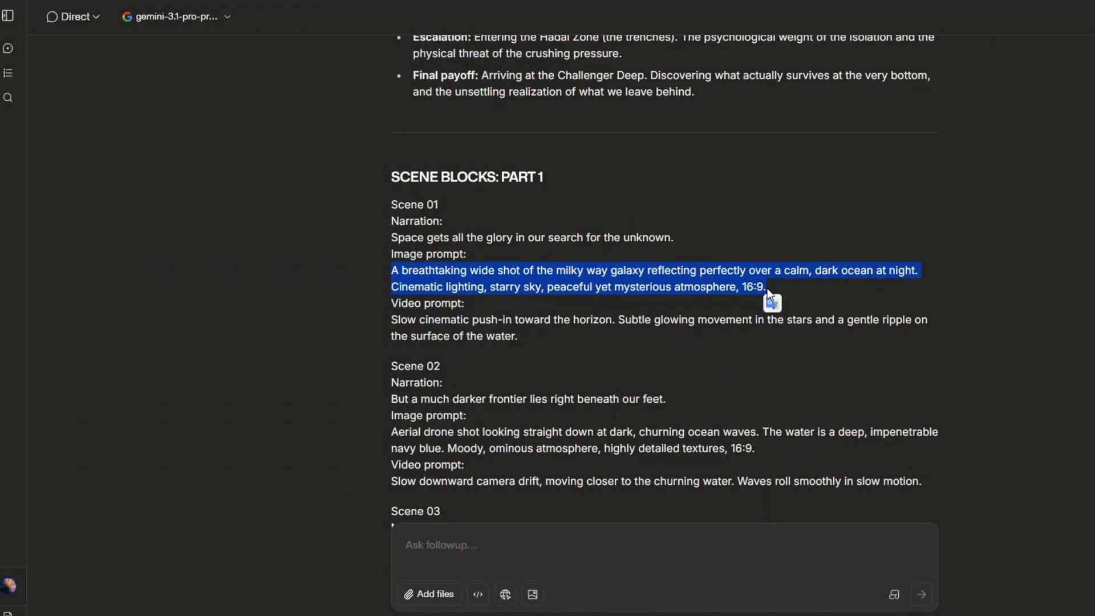
click(763, 284)
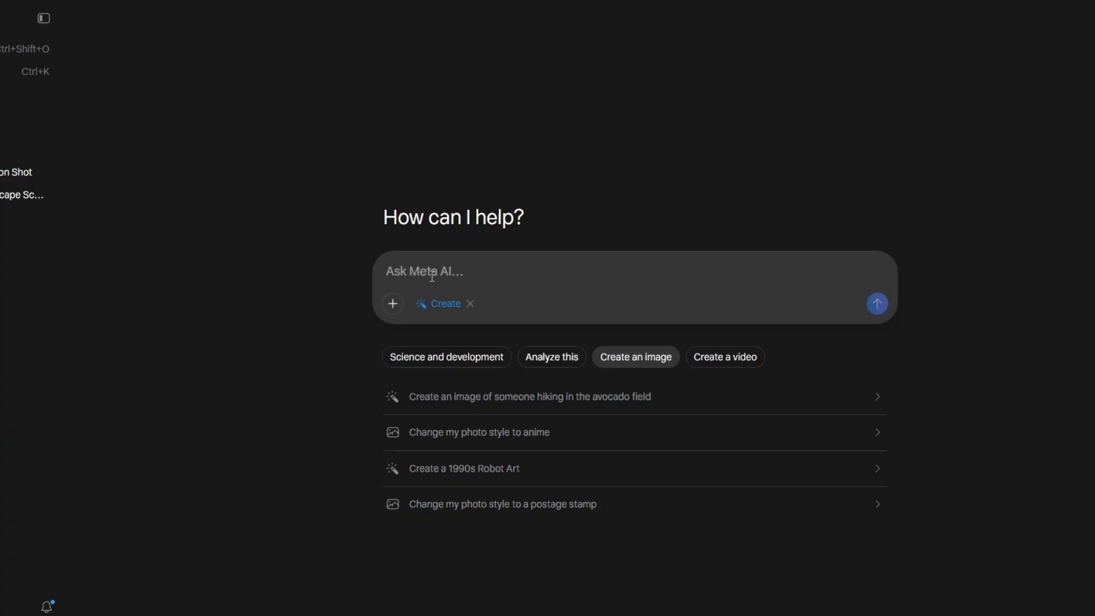
key(ctrl+v)
click(877, 322)
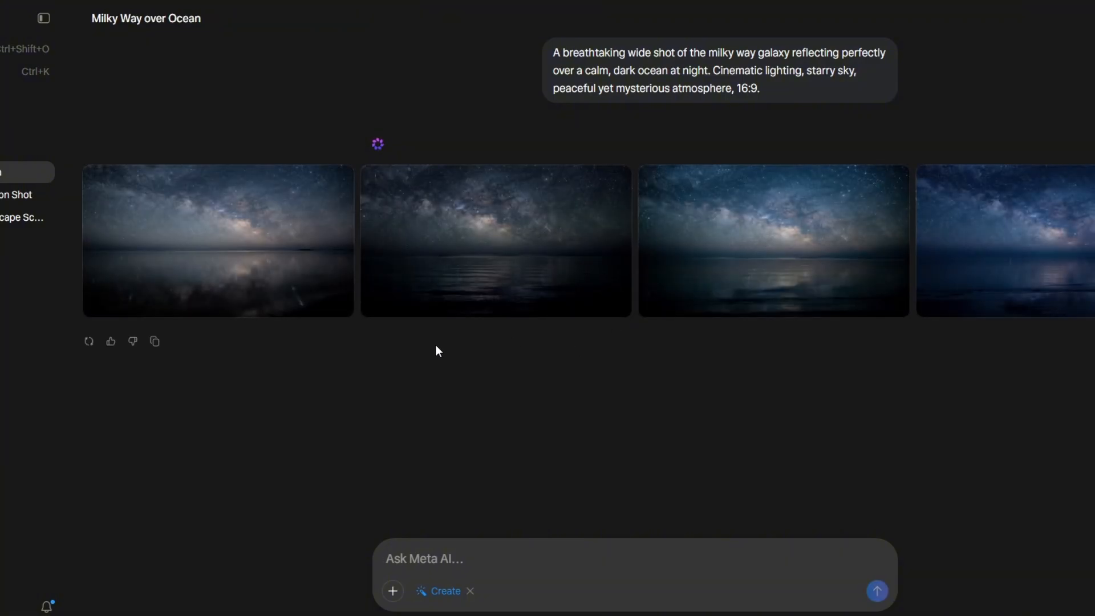
click(997, 260)
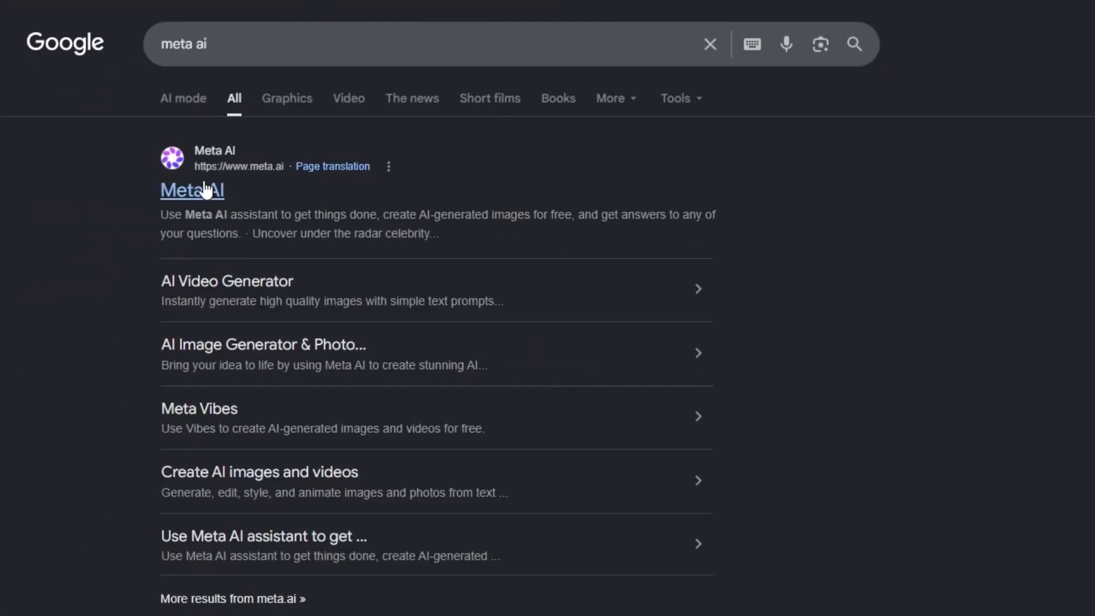
Step: Open Meta AI from the Google search results and dismiss the offer to connect apps
click(205, 190)
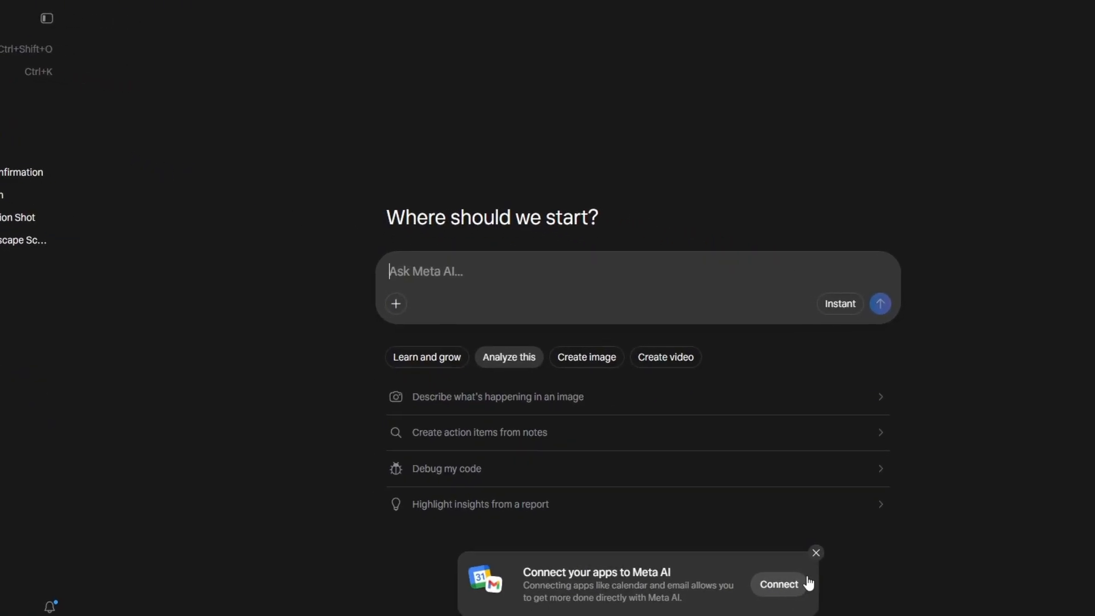
click(812, 553)
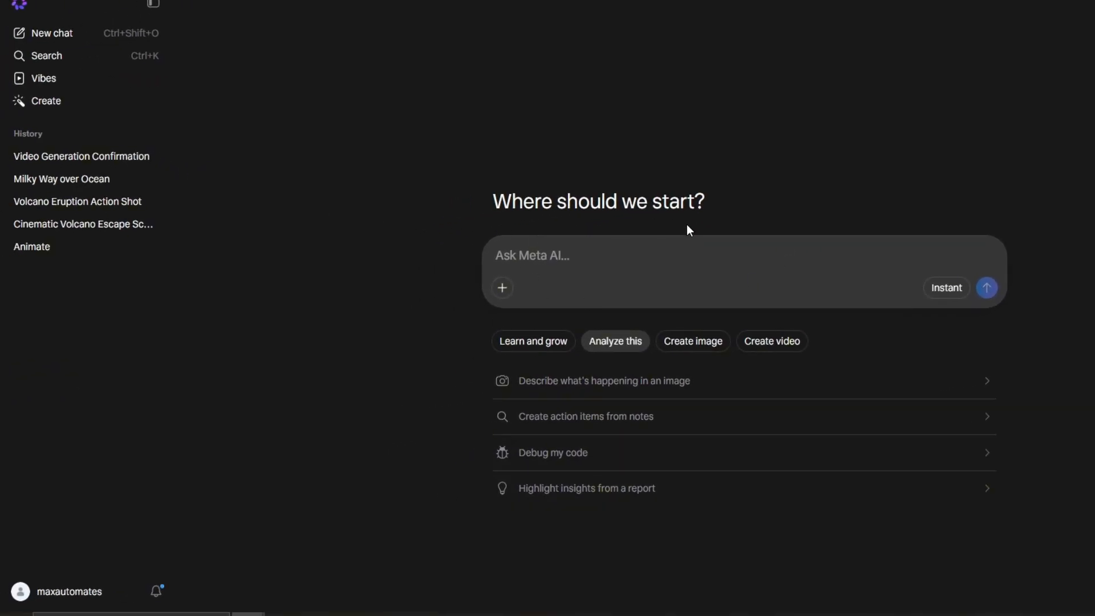
click(47, 593)
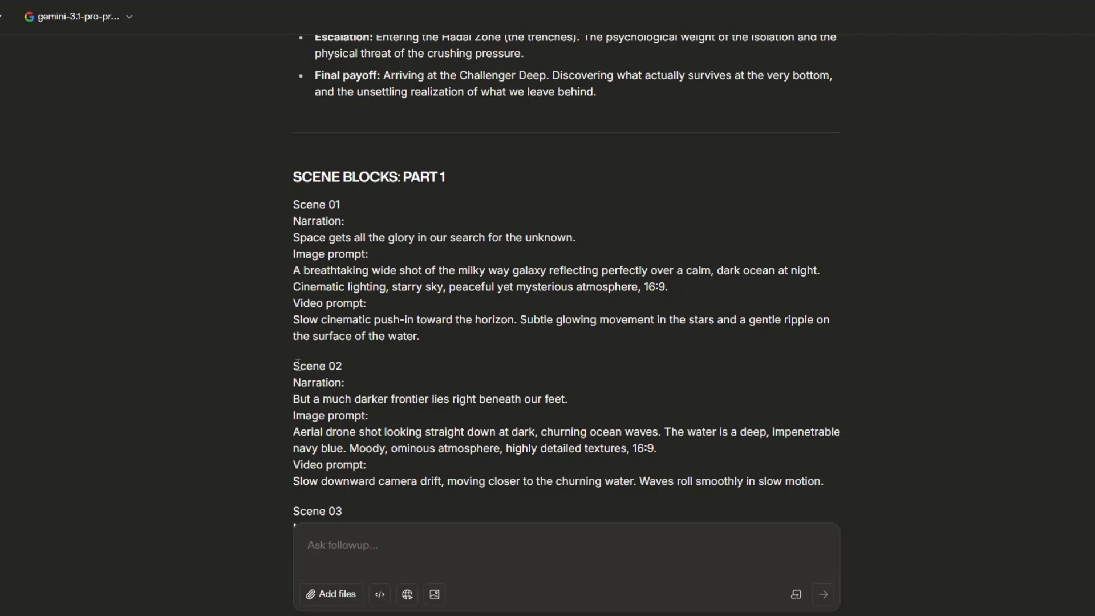
Step: Copy the Scene 02 image prompt about dark, churning ocean waves from Arena and generate images from it in Meta AI
drag(297, 365, 693, 471)
click(423, 429)
drag(293, 432, 659, 452)
key(ctrl+c)
key(ctrl+Tab)
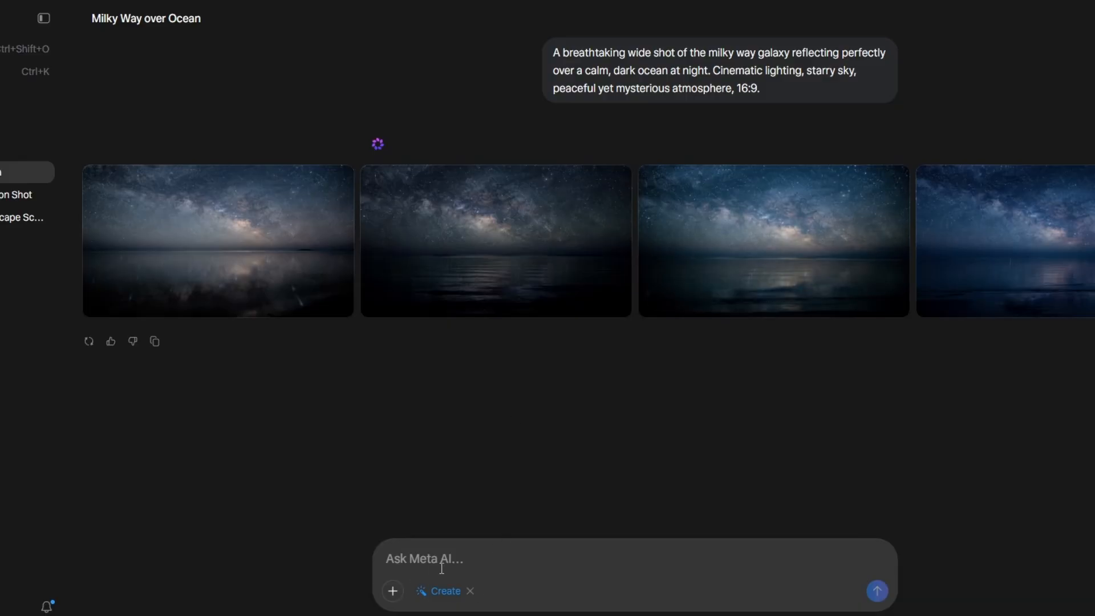
click(440, 569)
key(ctrl+v)
click(877, 594)
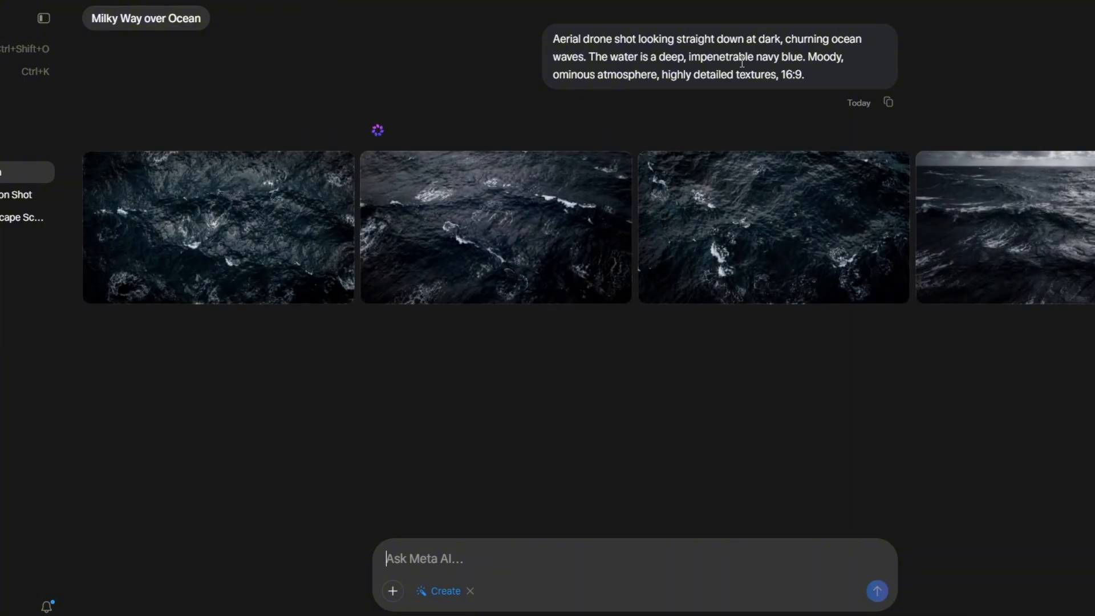
Step: Open a generated ocean wave image at full size and compare it with the other variants
click(320, 208)
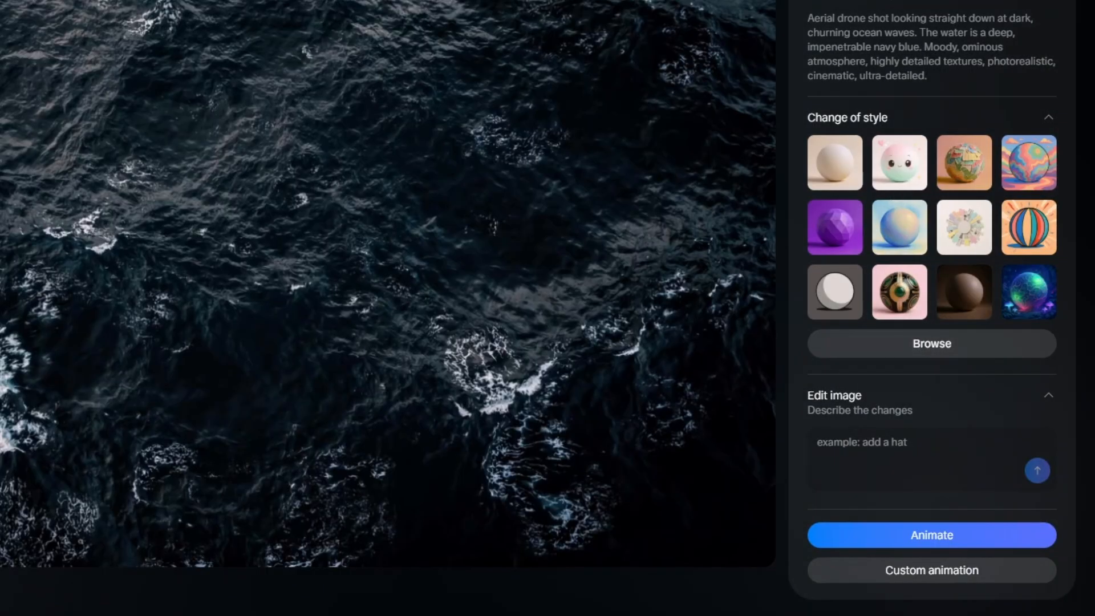
click(48, 423)
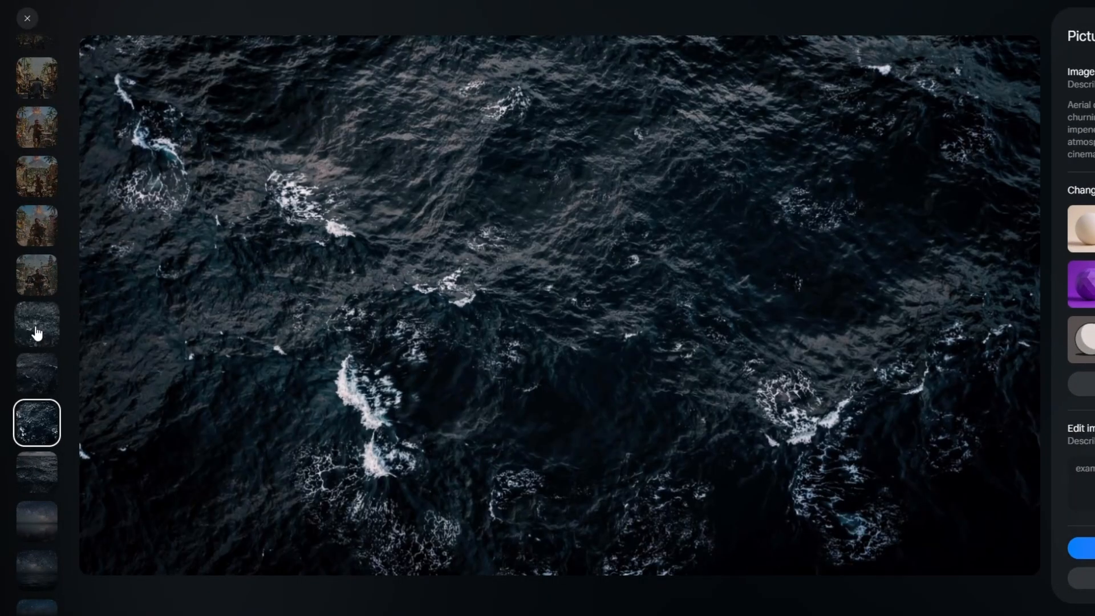
click(36, 332)
click(37, 422)
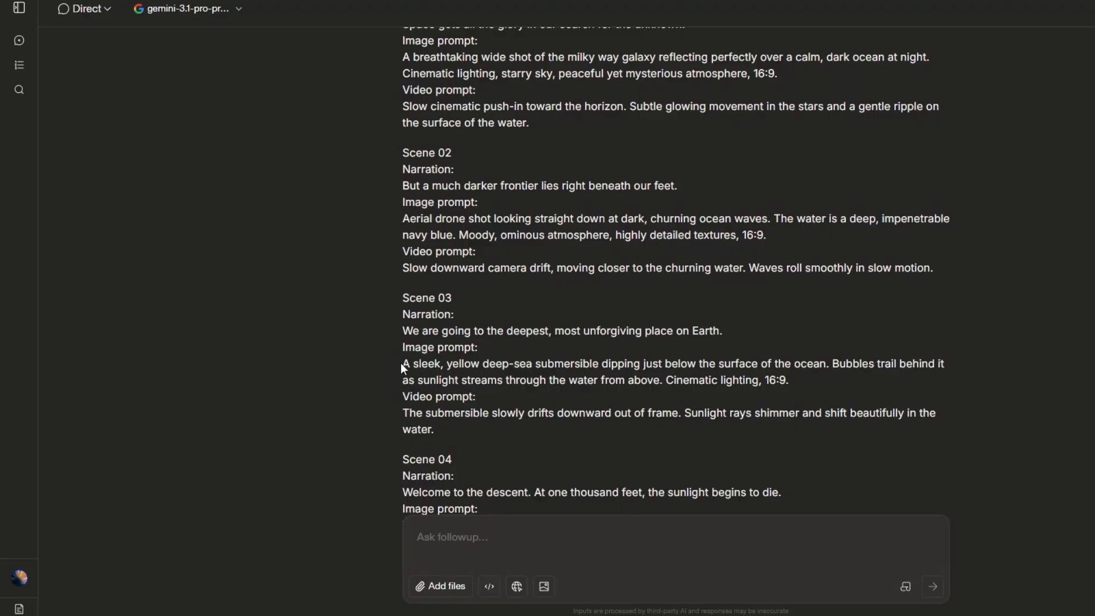
Step: Copy the Scene 03 image prompt from Arena, generate the yellow submersible images in Meta AI, and open one result
drag(403, 364, 798, 379)
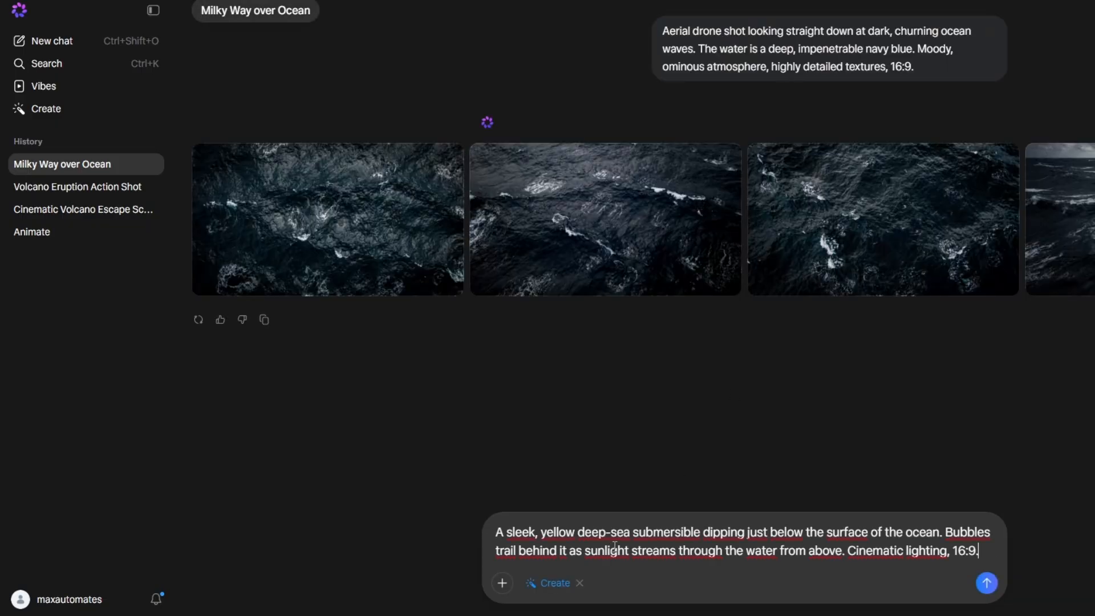
key(Return)
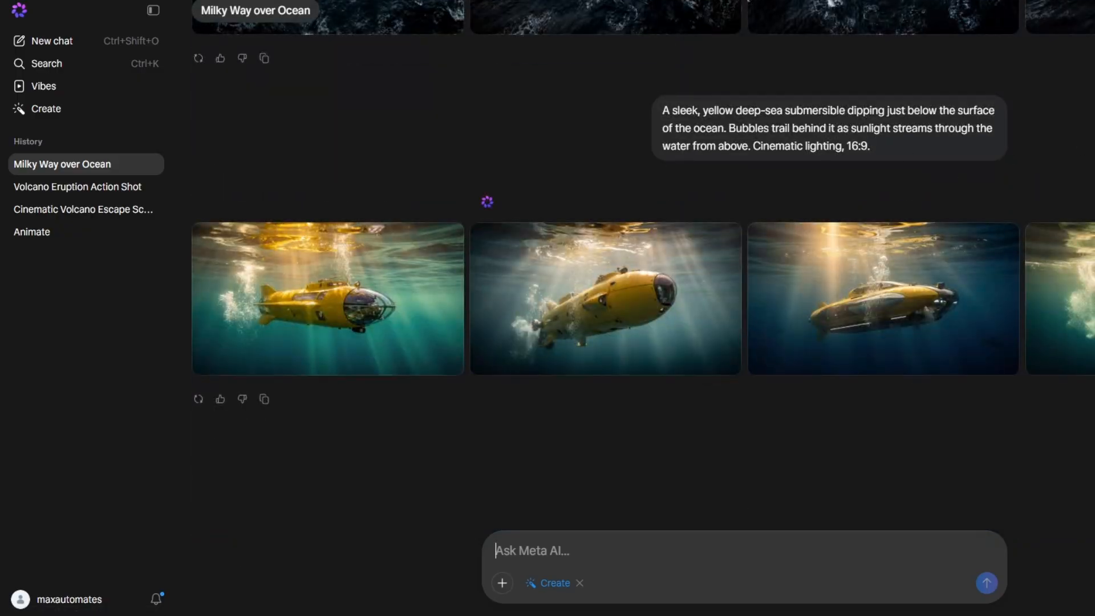
click(833, 296)
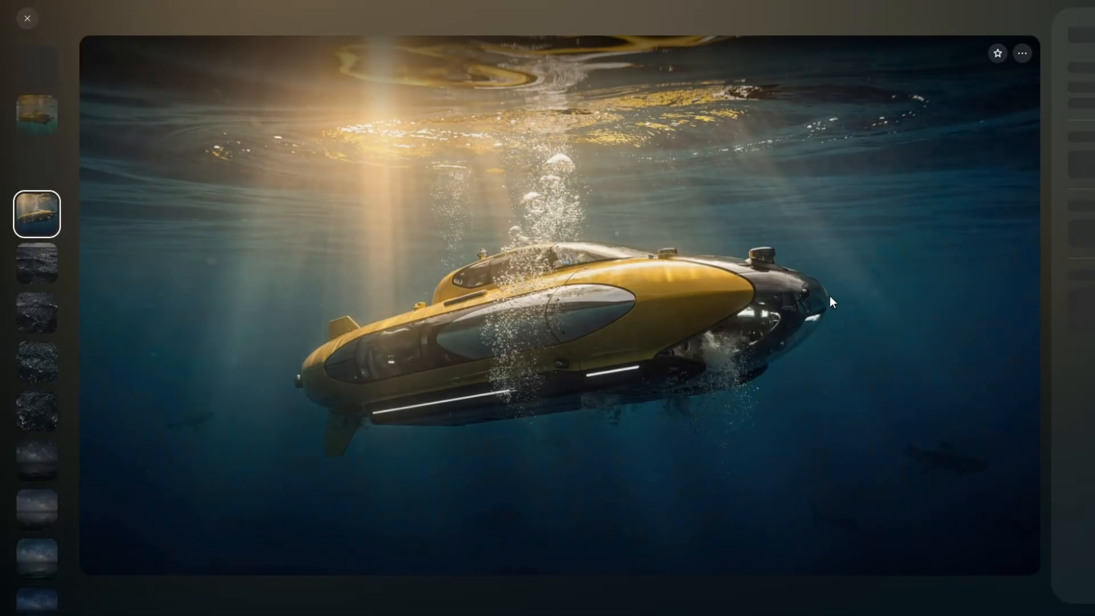
Step: Compare the full-size milky way and yellow submersible images, then close the image viewer
click(41, 509)
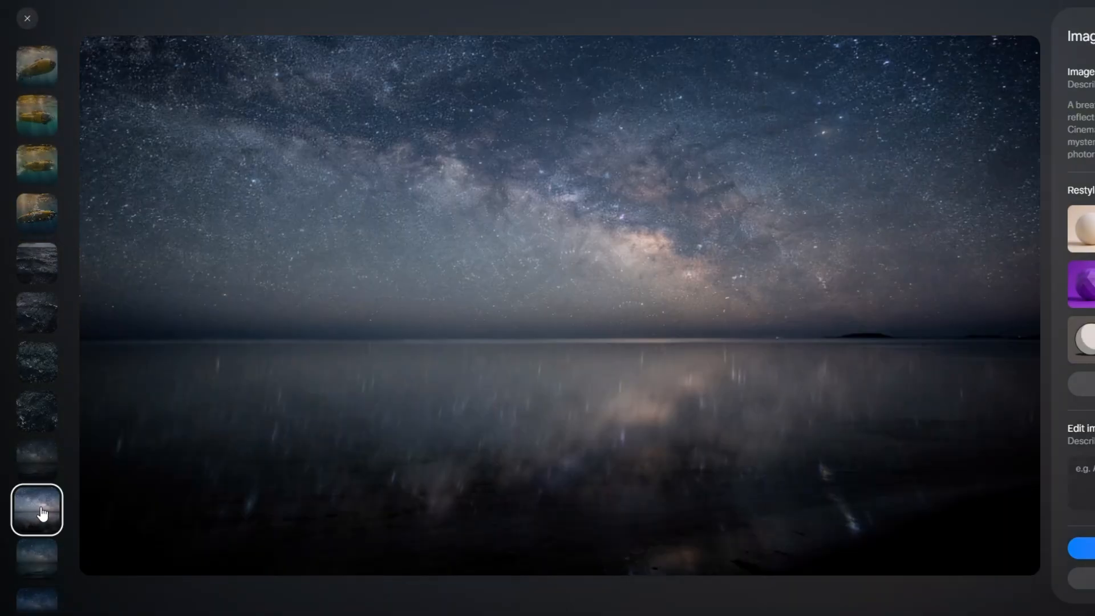
click(37, 114)
click(36, 213)
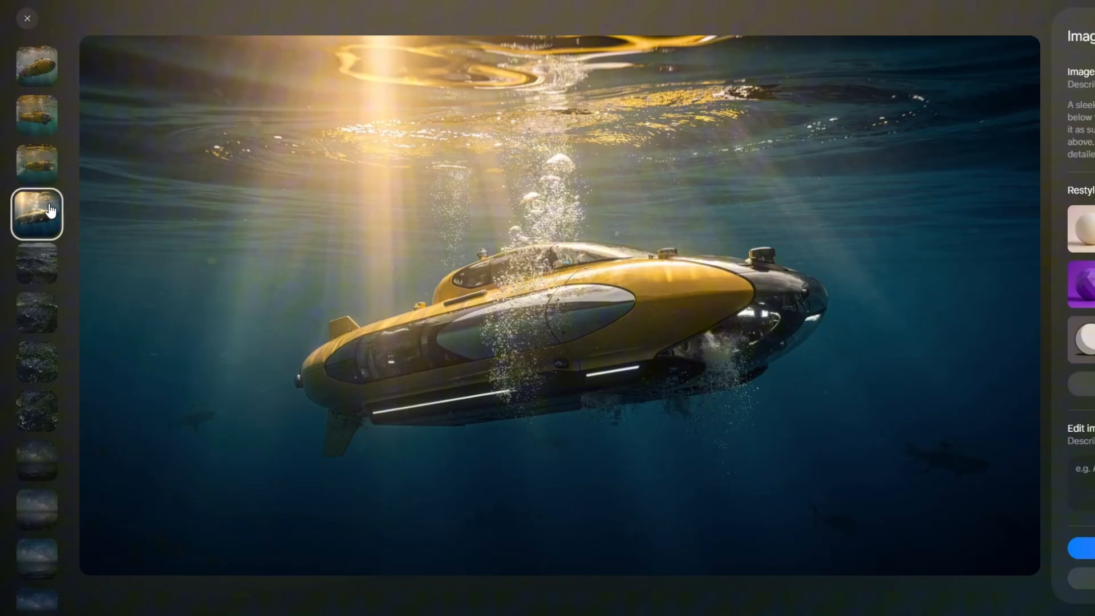
click(27, 21)
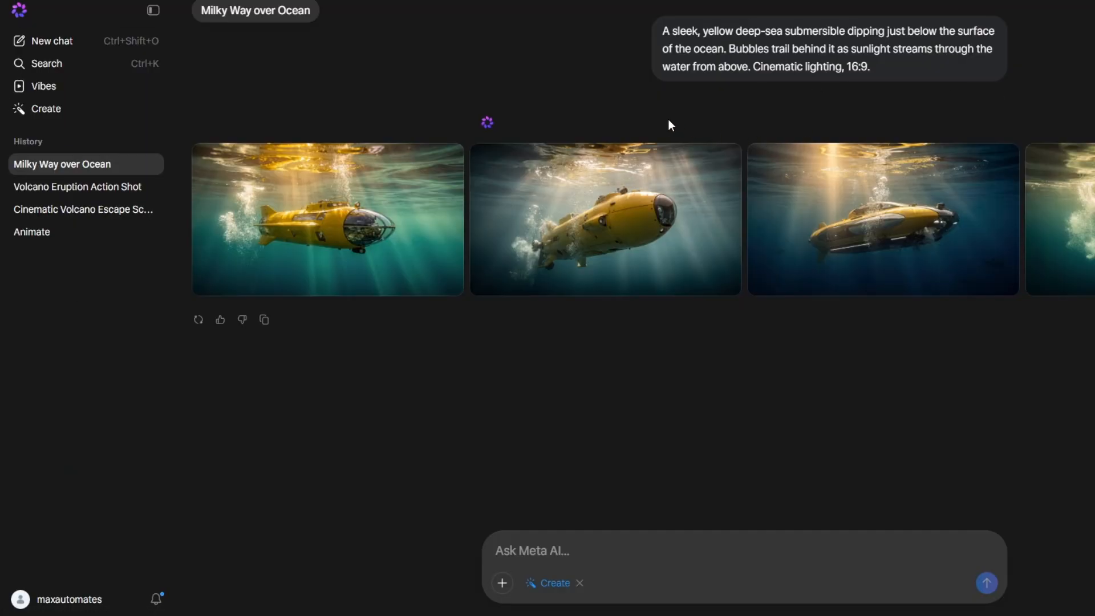
Step: Review the scene images generated throughout the Milky Way over Ocean chat, including the anglerfish and underwater cliff scenes
scroll(276, 161, up, 2)
scroll(538, 502, up, 10)
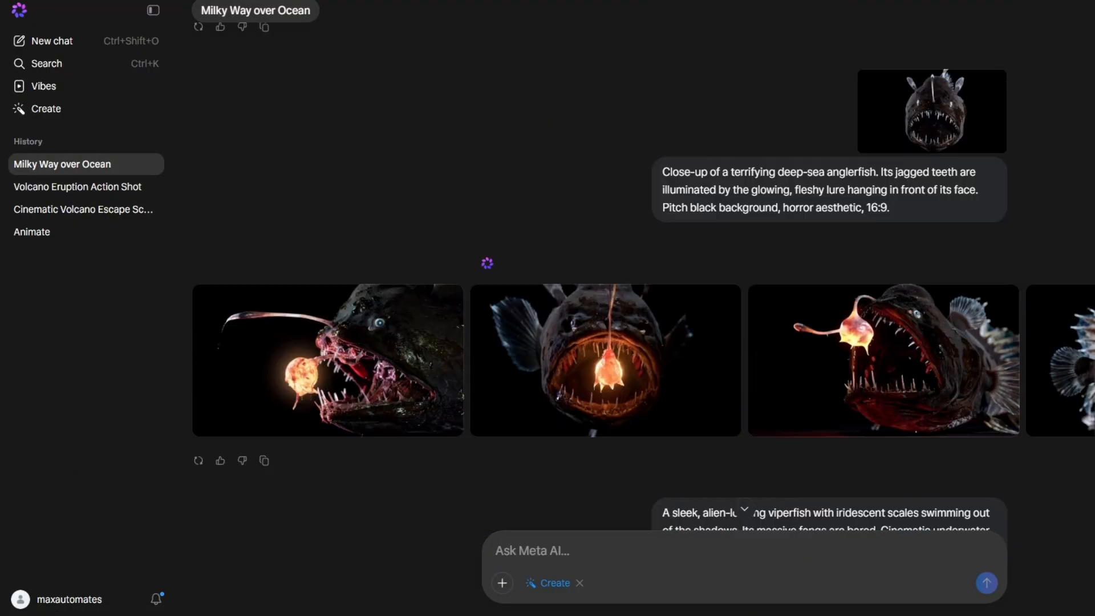
scroll(643, 308, up, 15)
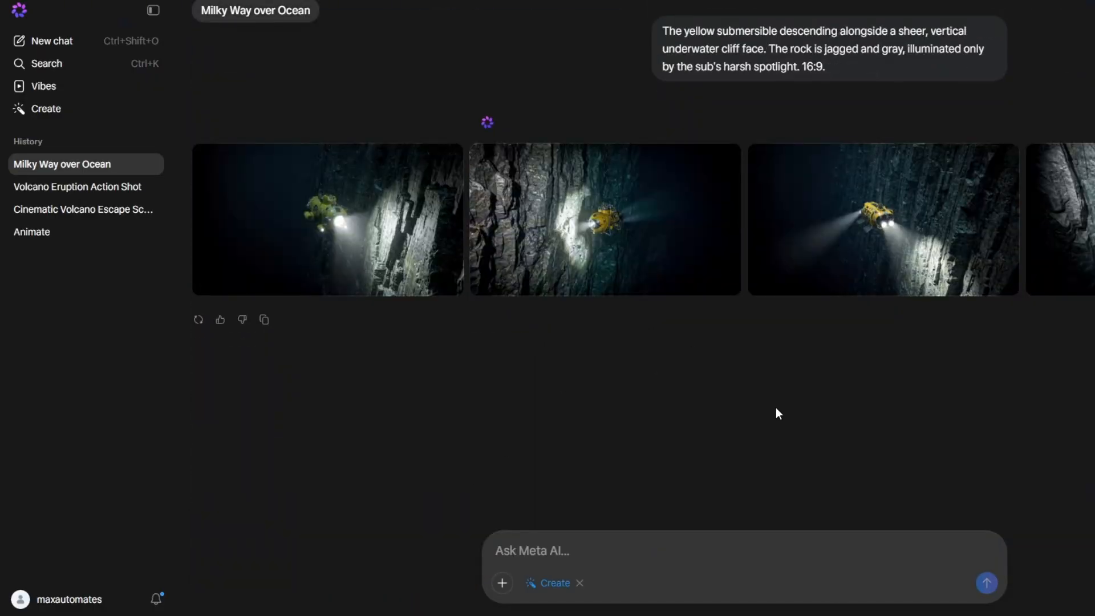
scroll(775, 407, up, 20)
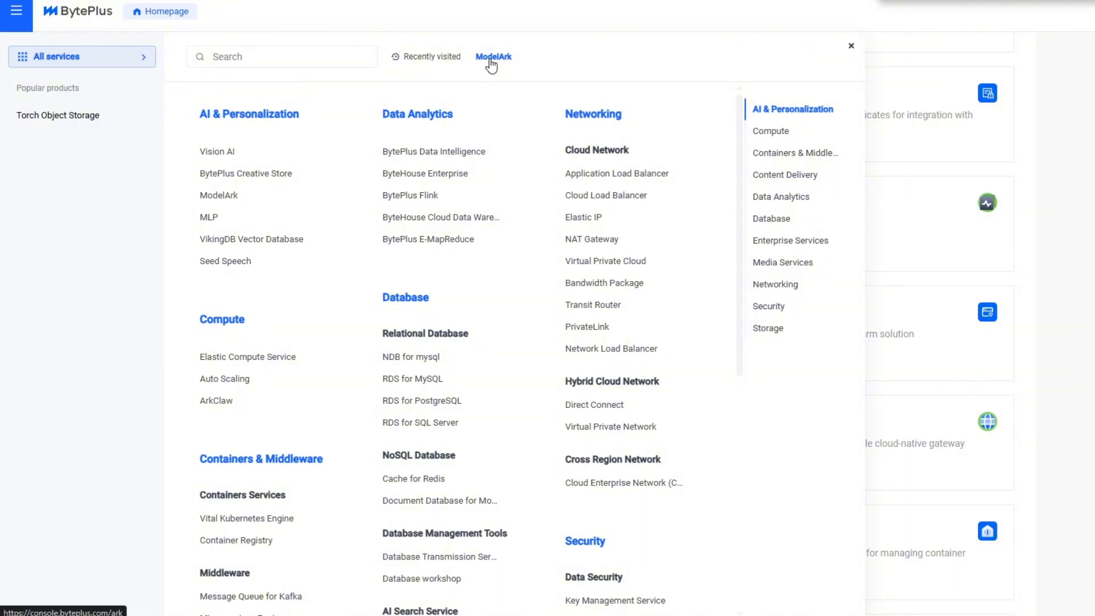
Step: Open the ModelArk Playground in BytePlus and choose the ByteDance-Seedance-1.5-pro video generation model
click(490, 60)
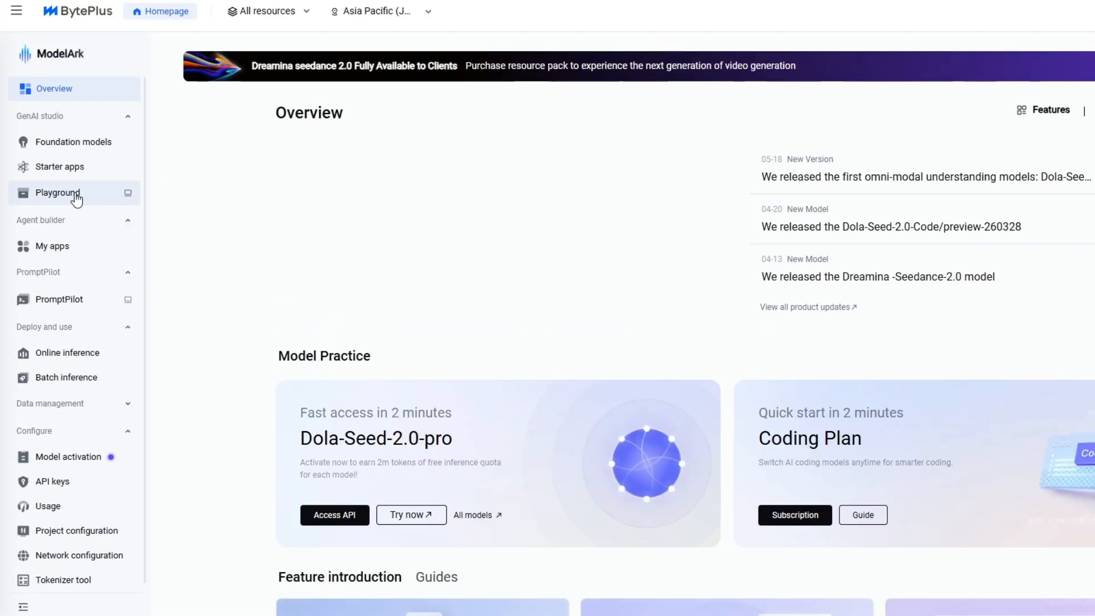
click(76, 196)
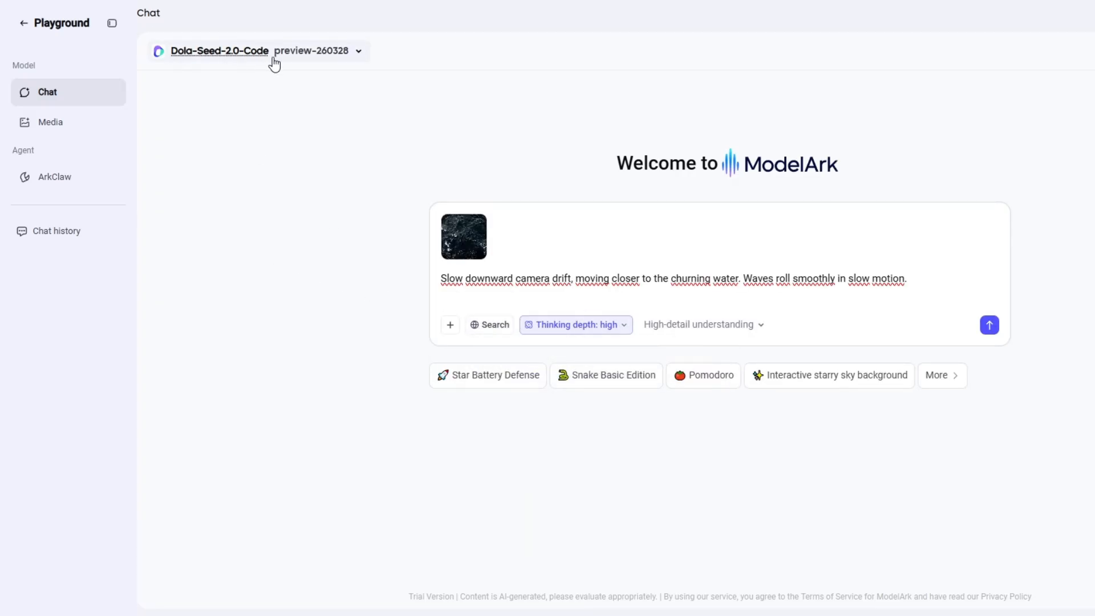
click(270, 55)
click(231, 123)
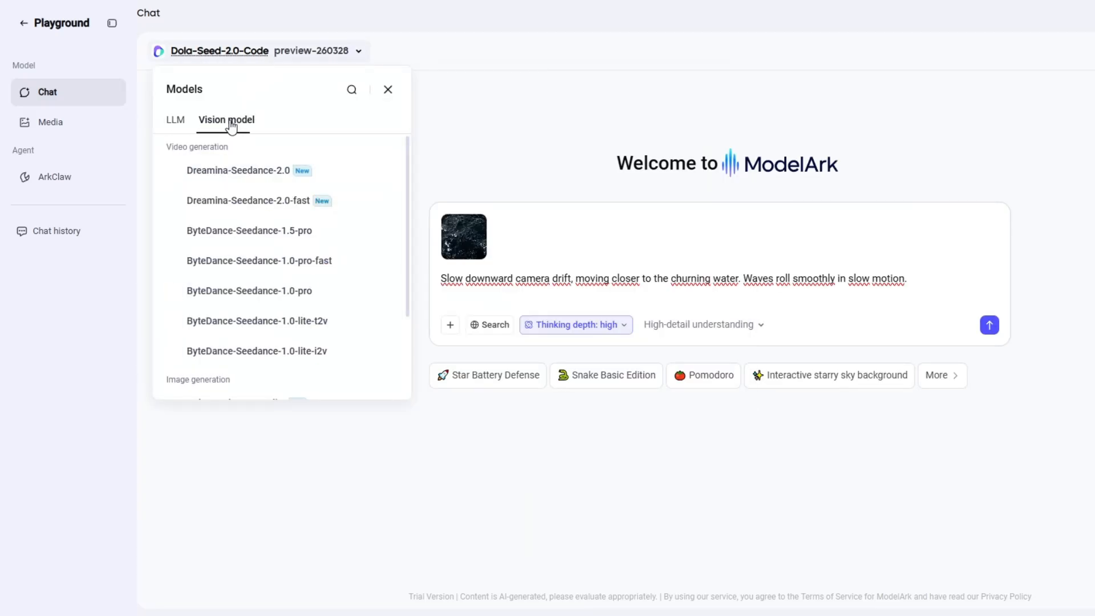
click(264, 235)
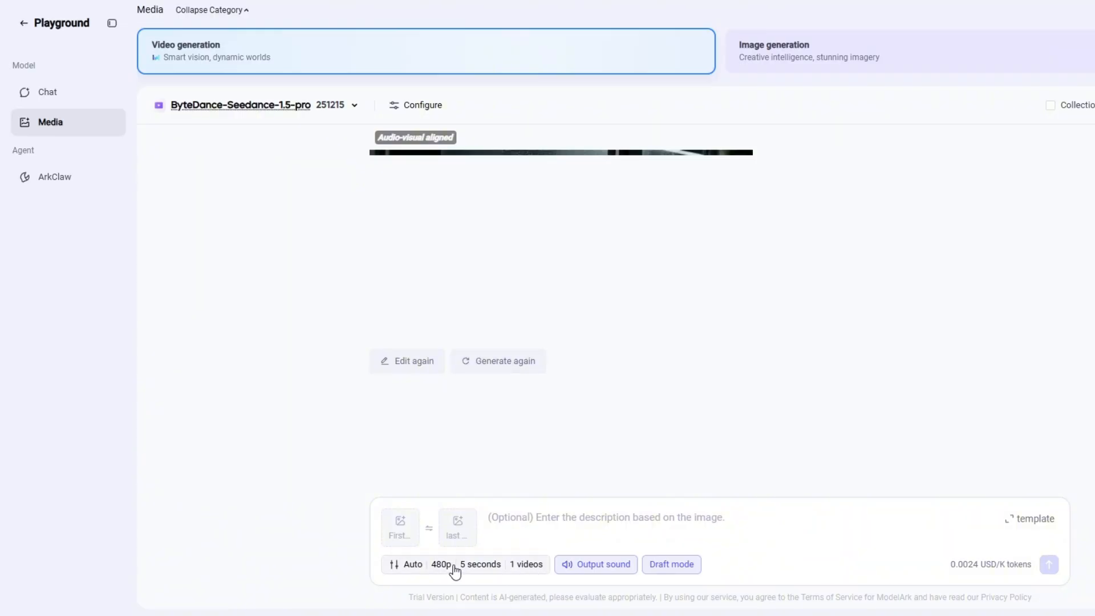
Step: Turn off draft mode and set the video resolution to 720p
click(454, 564)
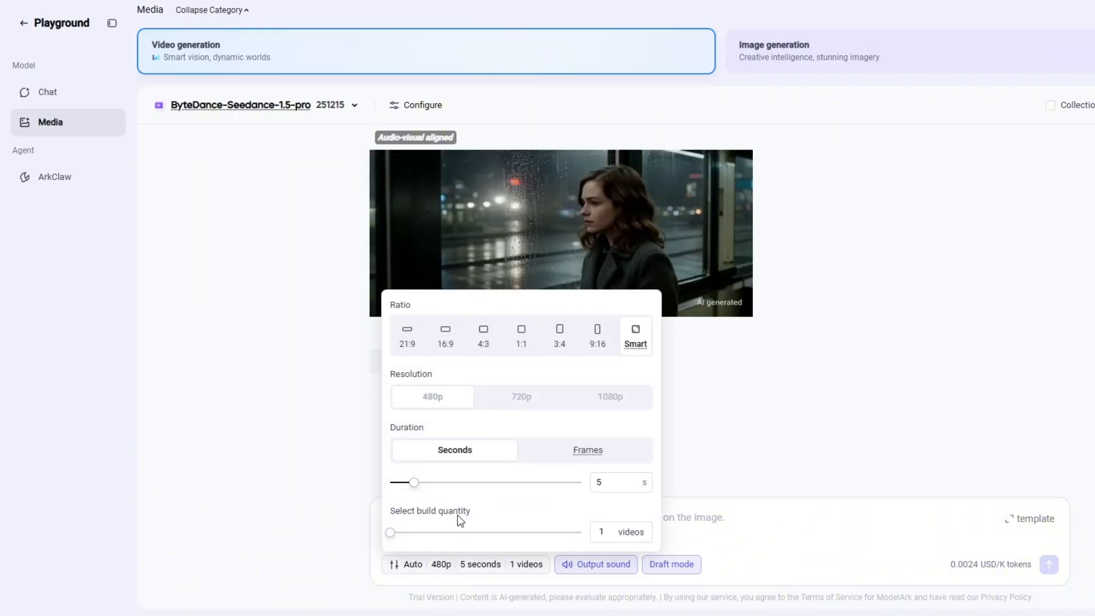
click(656, 570)
click(472, 566)
click(513, 397)
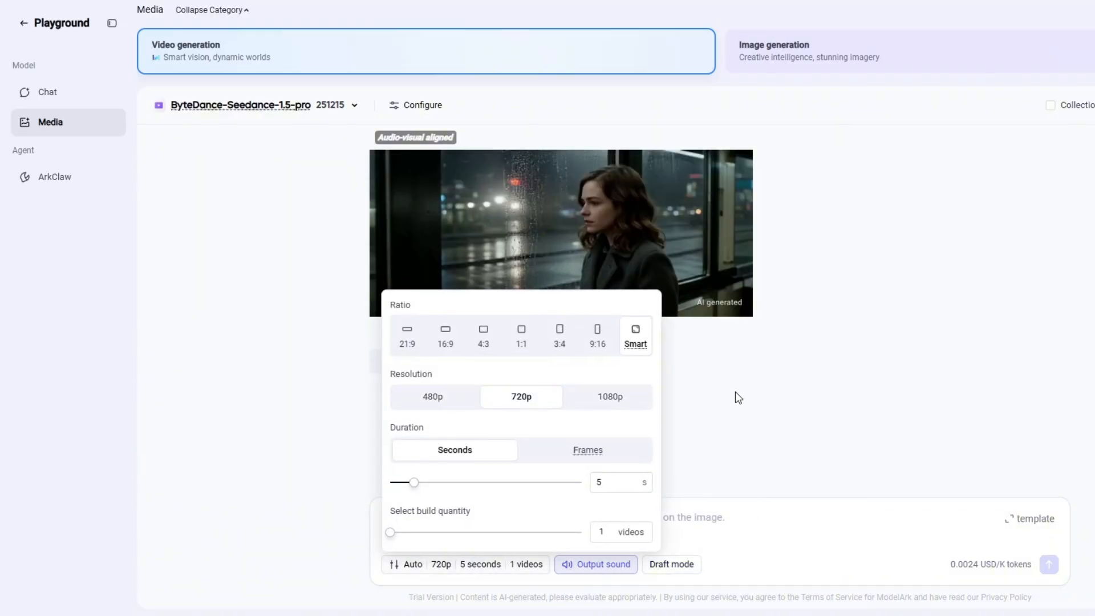
Step: Enter the Scene 01 video prompt, a slow cinematic push-in toward the horizon, and generate the video from the milky way first frame
click(698, 527)
text(Slow downward camera drift, moving closer to the churning water. Waves roll smoothly in slow motion.)
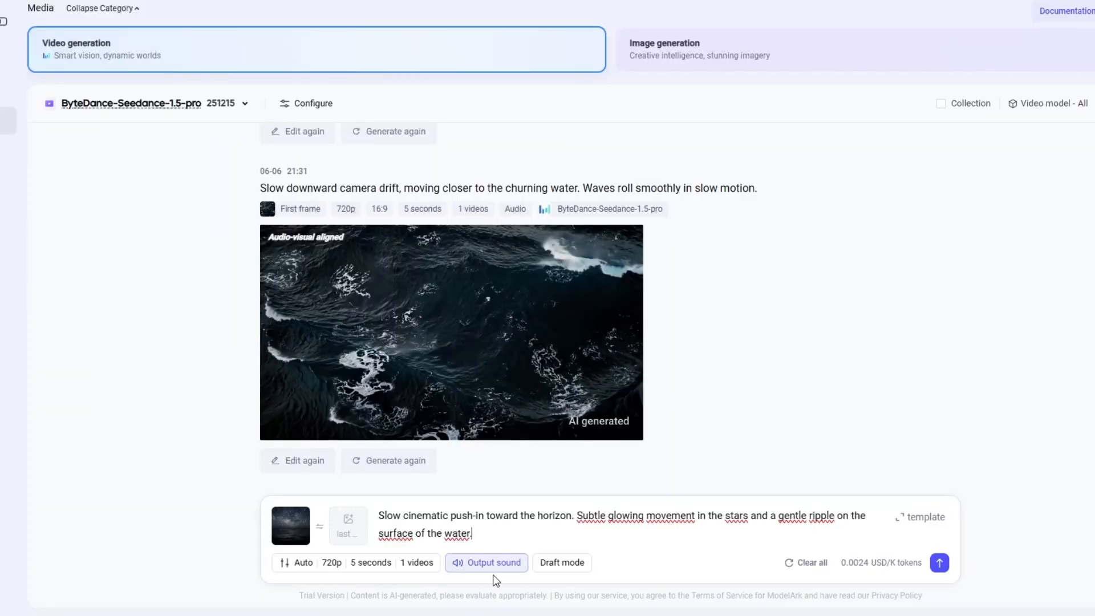
click(939, 562)
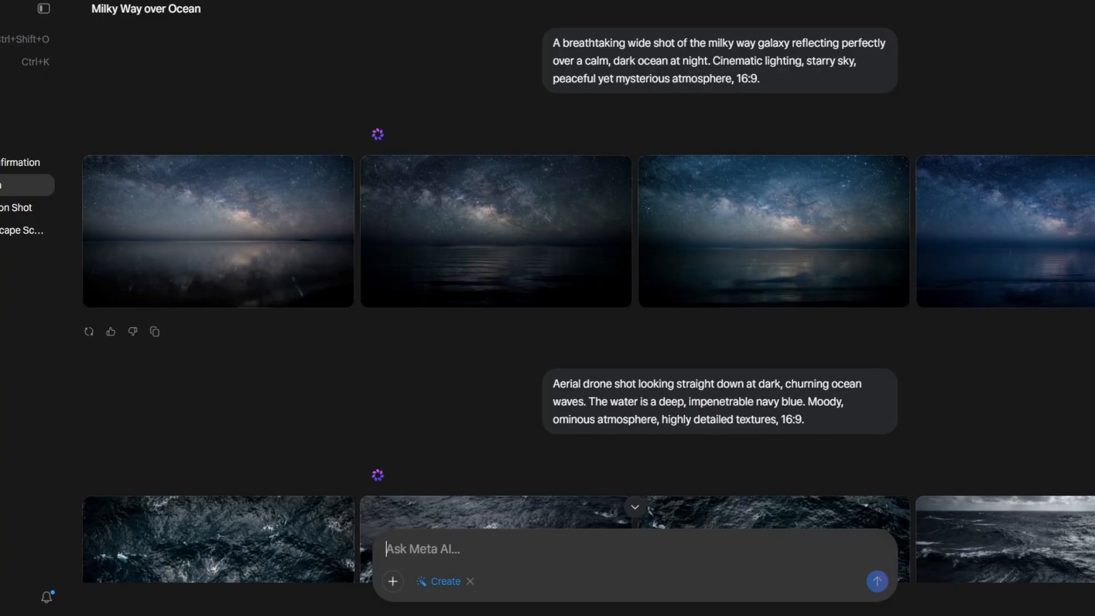
Step: Copy the Scene 02 video prompt from Arena into ModelArk and generate a video with the submersible image as first frame
scroll(631, 263, down, 15)
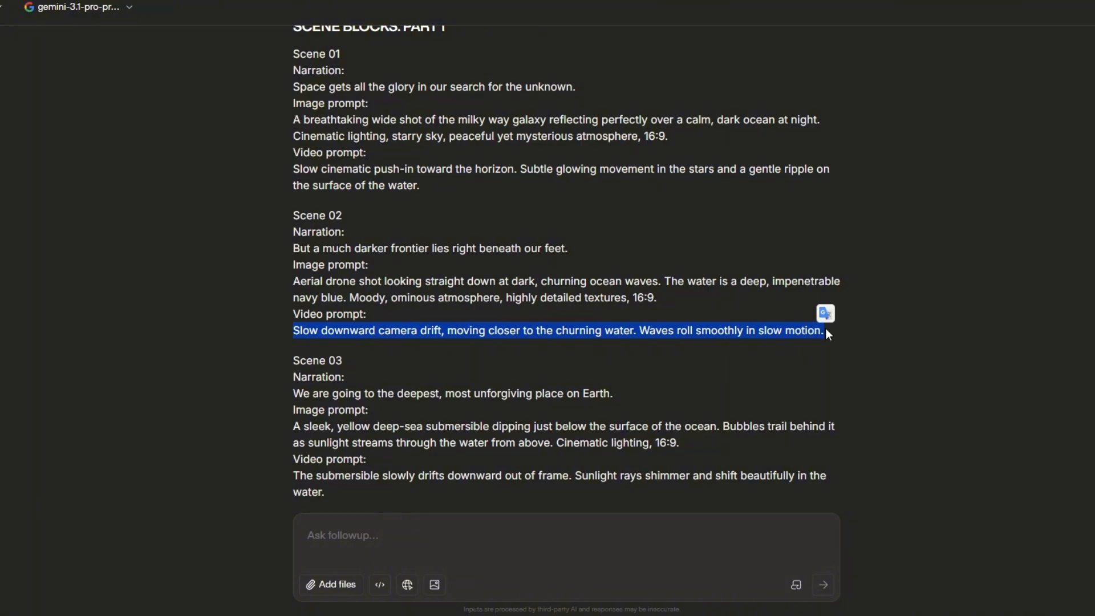
click(963, 0)
click(583, 511)
text(Slow downward camera drift, moving closer to the churning water. Waves roll smoothly in slow motion.)
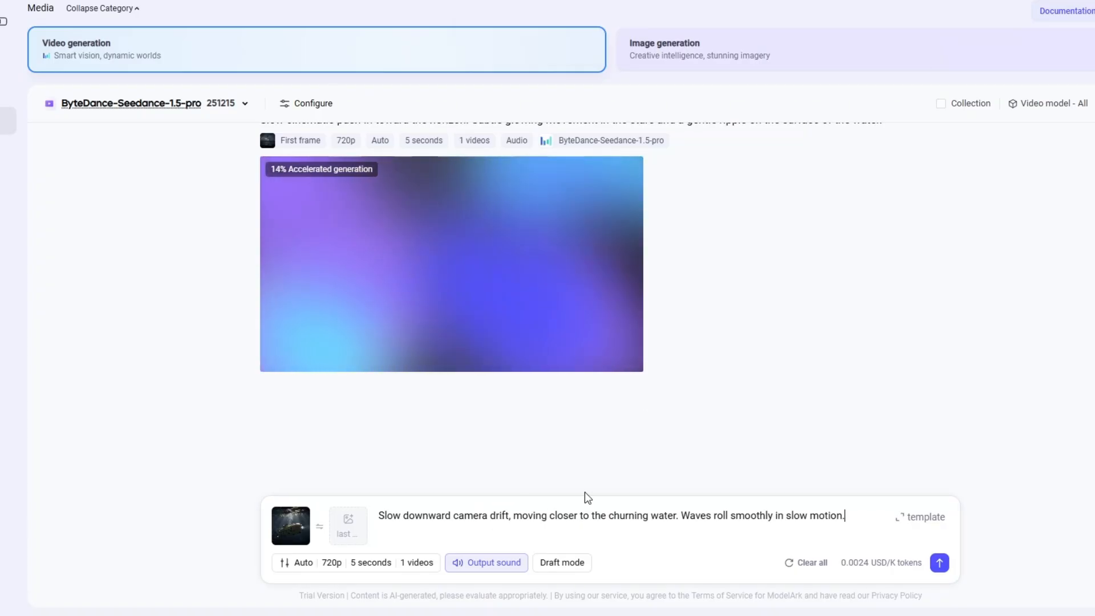
click(940, 563)
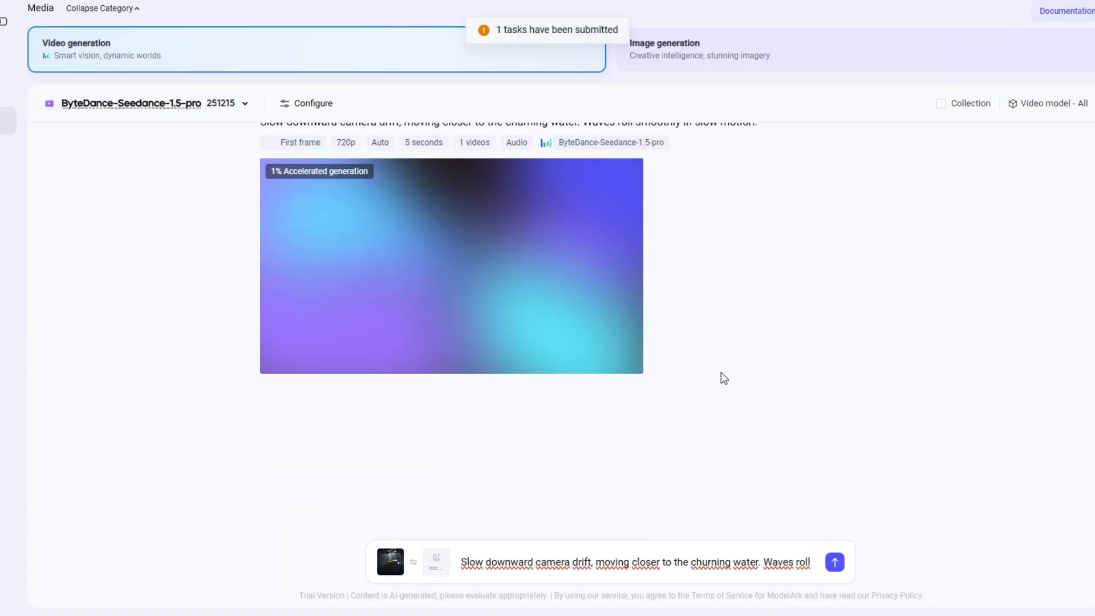
scroll(707, 366, up, 8)
scroll(708, 368, down, 10)
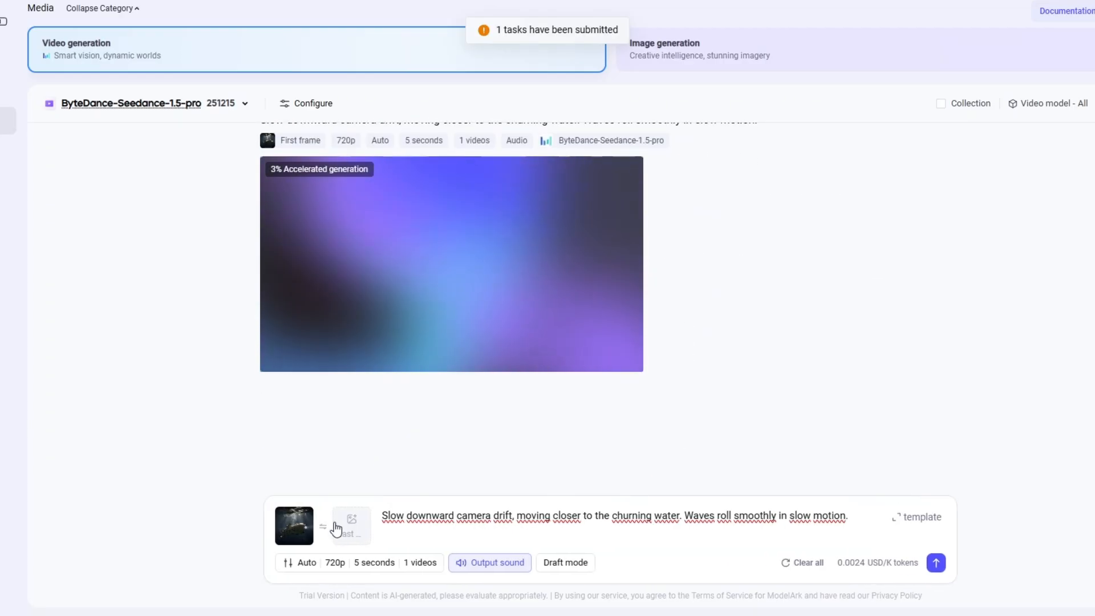
Step: Remove the first-frame image from the ModelArk prompt and copy the Scene 03 video prompt from Arena
click(309, 509)
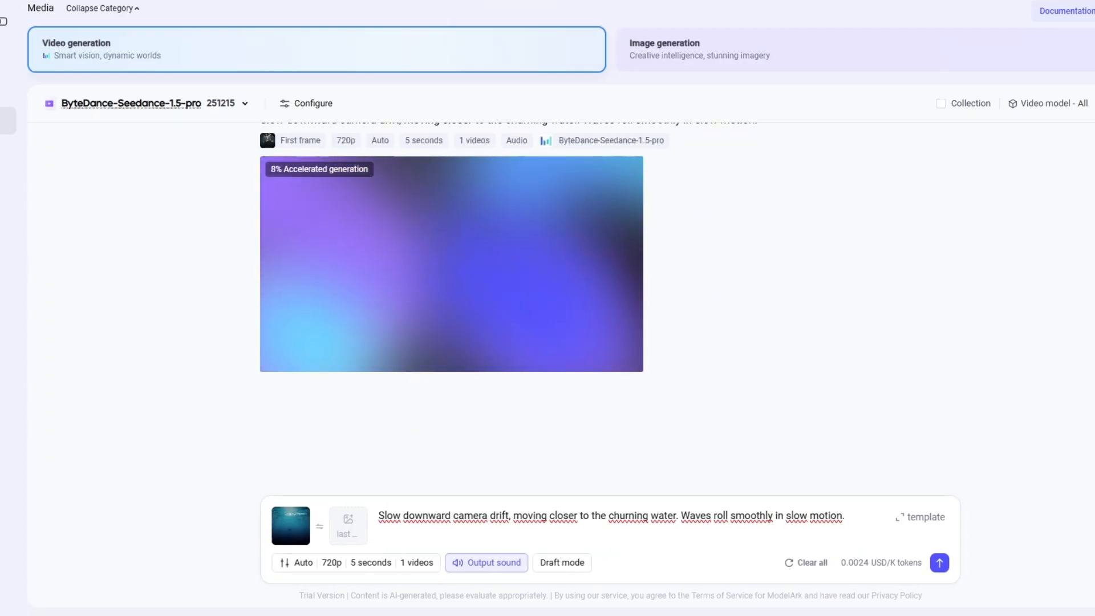
click(412, 0)
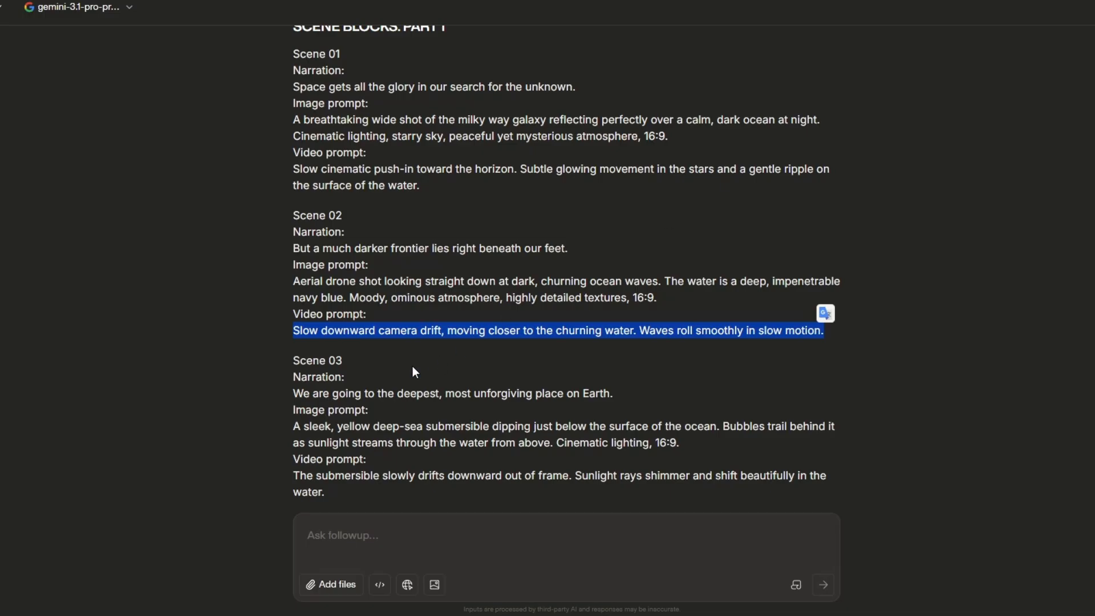
scroll(365, 394, down, 3)
scroll(361, 327, up, 2)
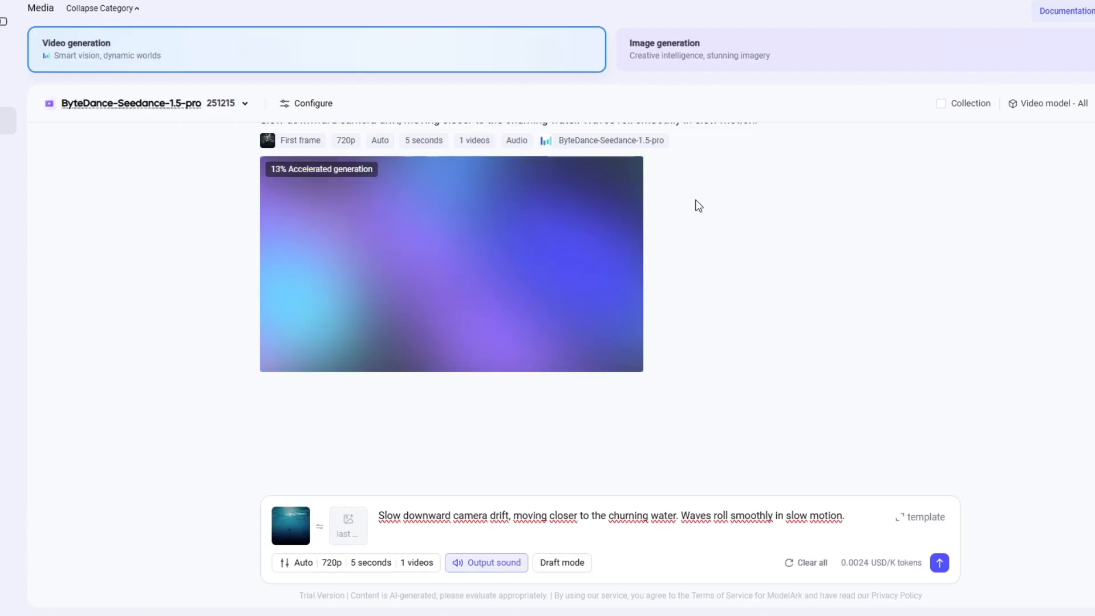
scroll(694, 200, up, 2)
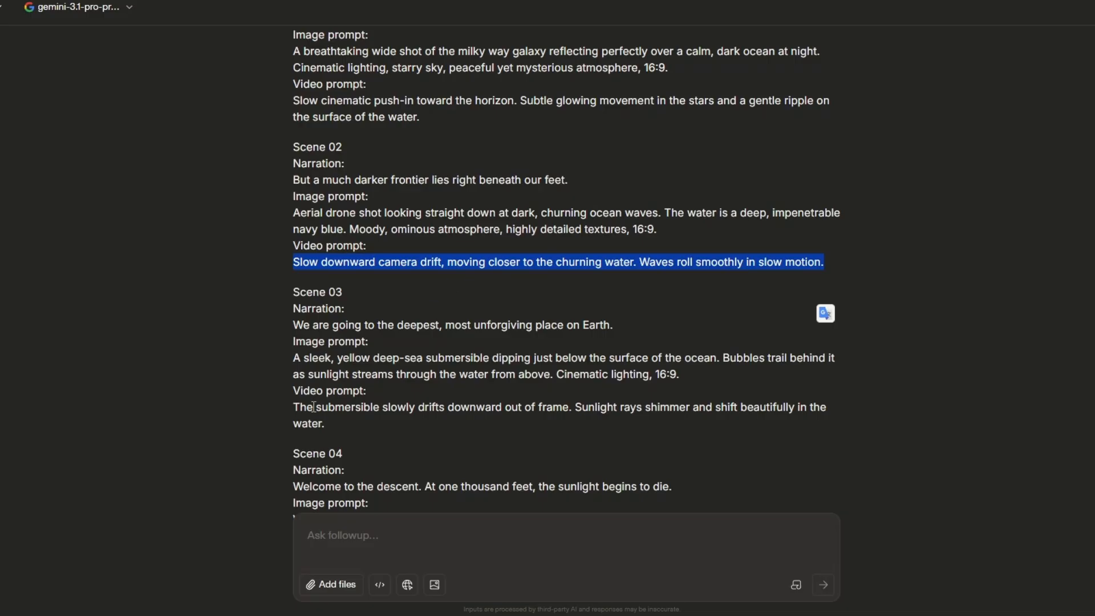
triple_click(313, 406)
key(ctrl+c)
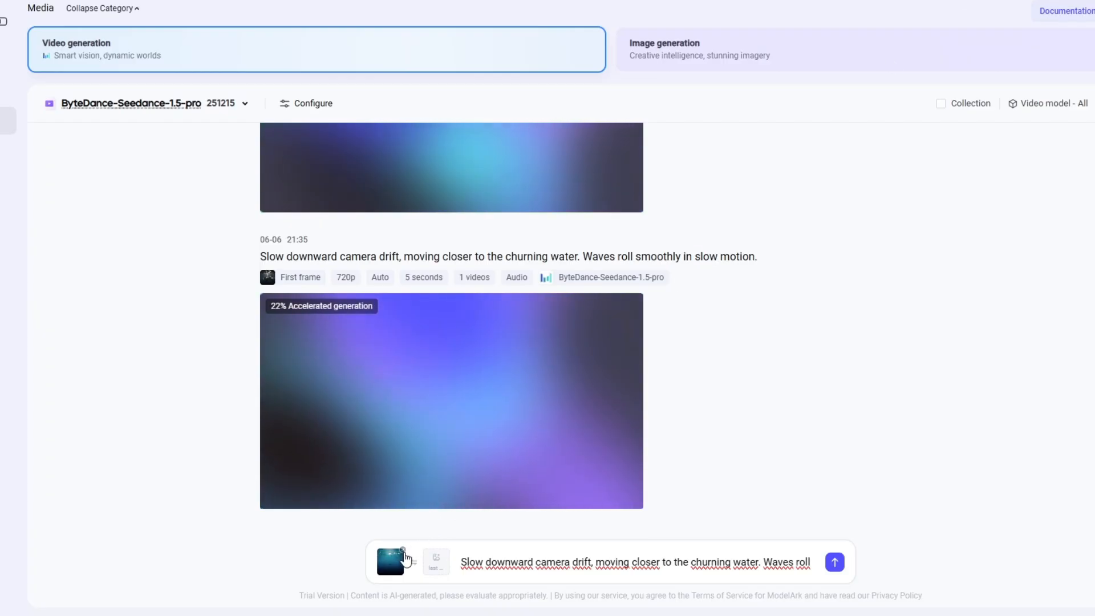
Step: Replace the ModelArk prompt with the Scene 03 submersible drift text and generate the video with the dark underwater submersible image as first frame
click(381, 562)
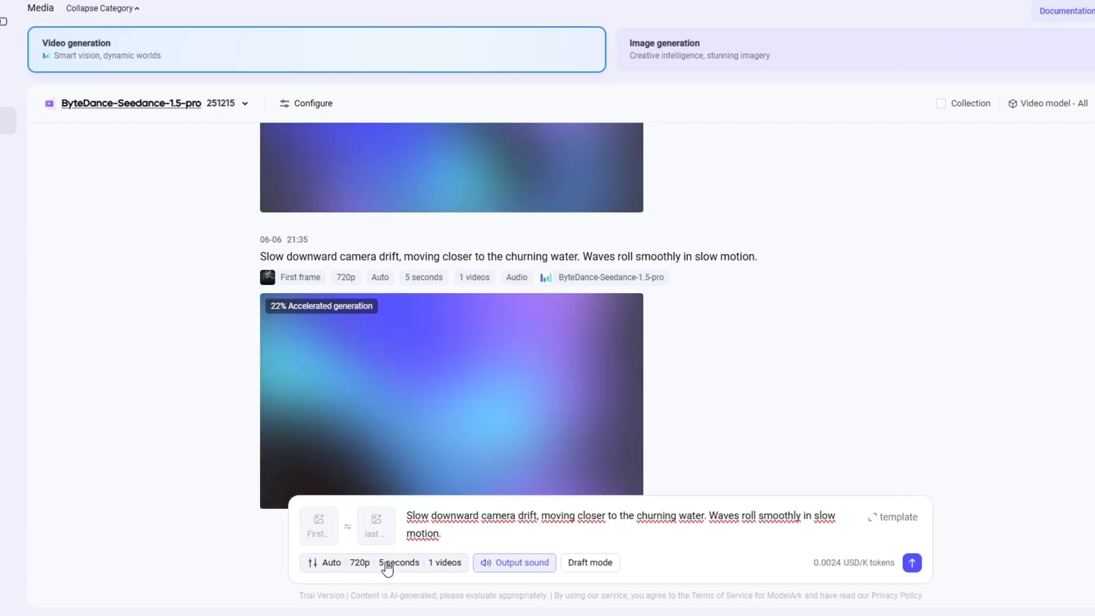
right_click(715, 530)
drag(844, 516, 376, 516)
key(ctrl+v)
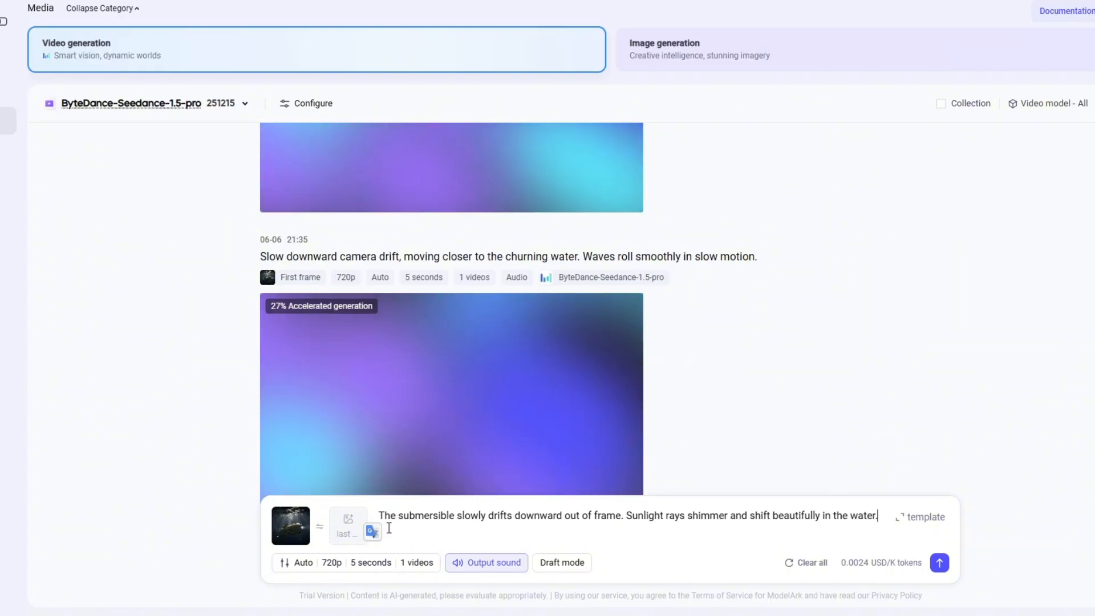
click(939, 563)
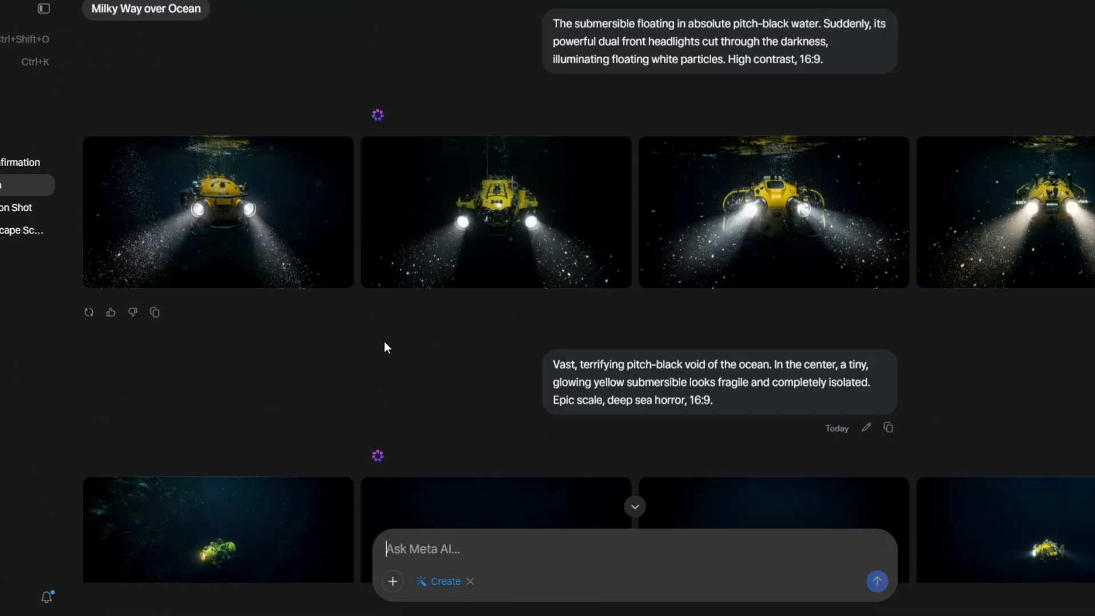
Step: Preview the generated "Slow downward camera drift" submersible video in ModelArk and close the preview
scroll(765, 238, up, 10)
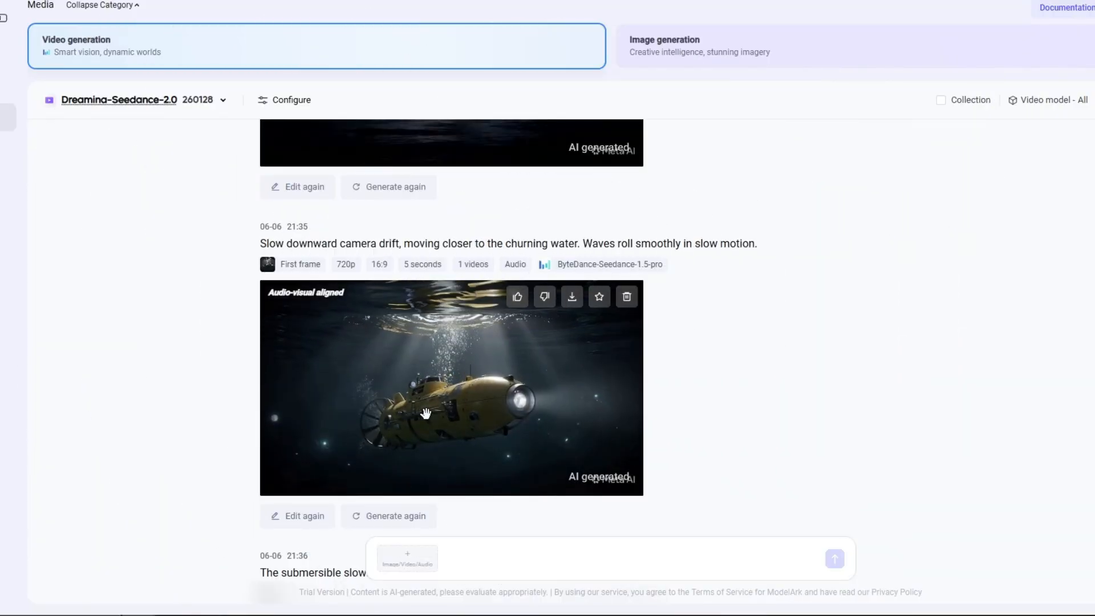
click(467, 412)
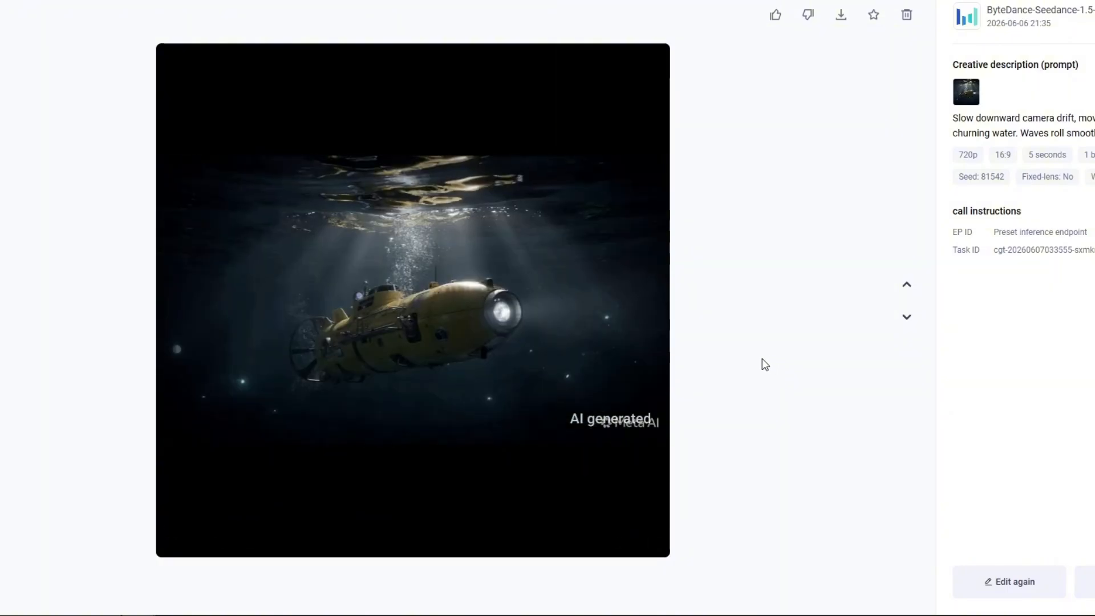
click(2, 16)
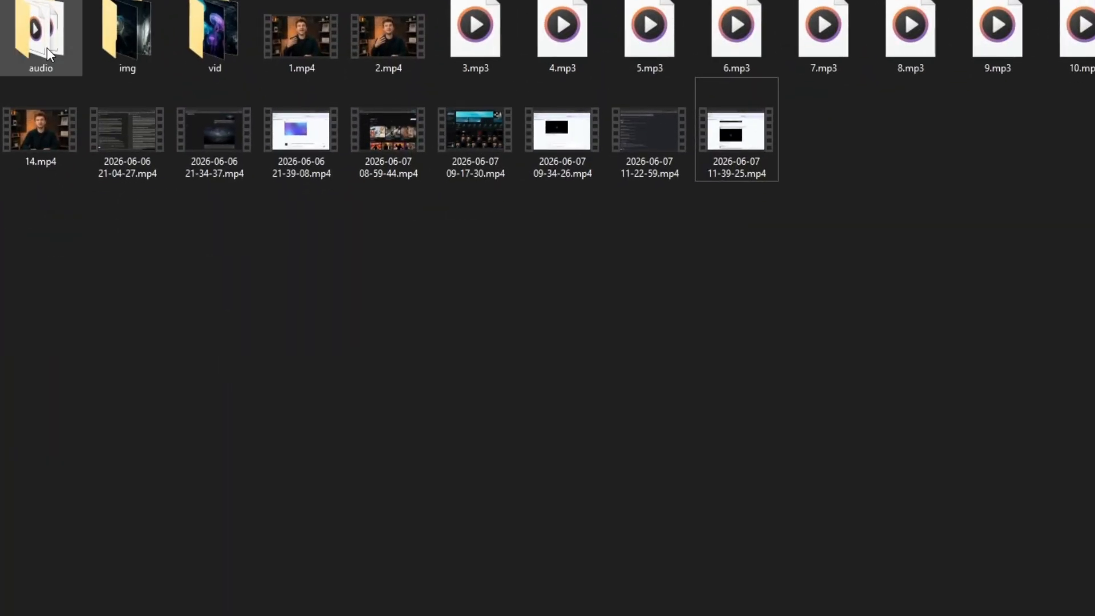
Step: Play back finished clips from the video folder, including 12.mp4, and close the player
double_click(46, 46)
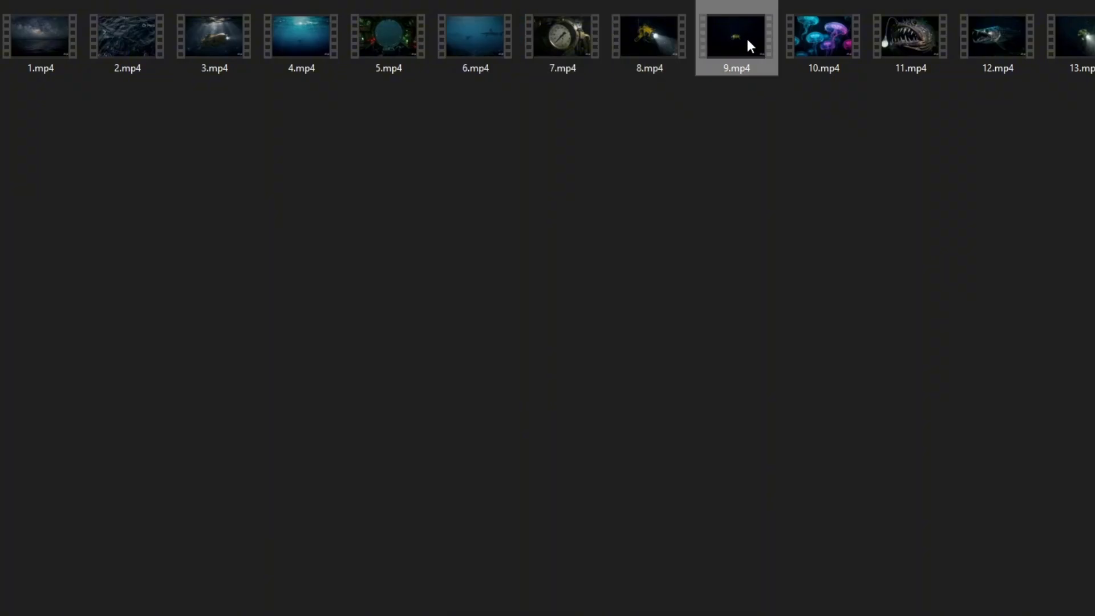
double_click(994, 38)
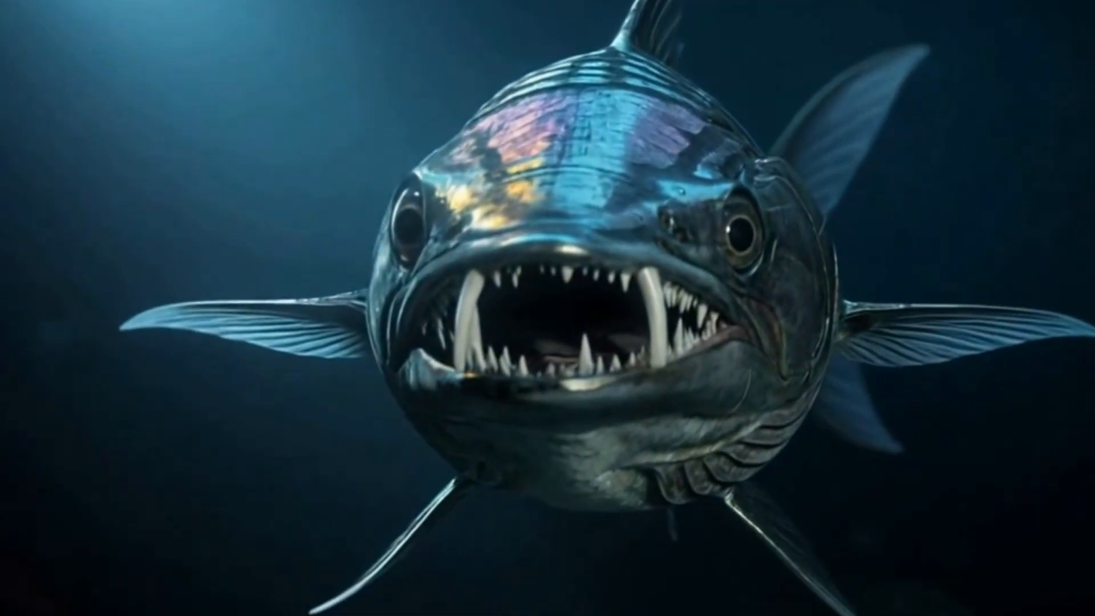
key(alt+F4)
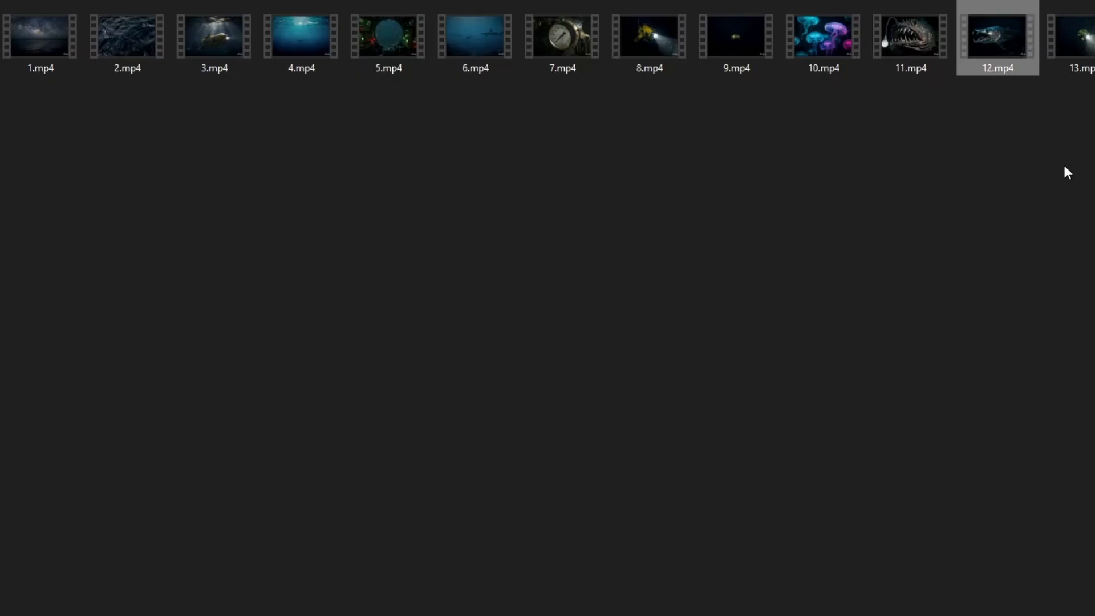
Step: Switch to ElevenLabs and look over its Templates page
click(513, 294)
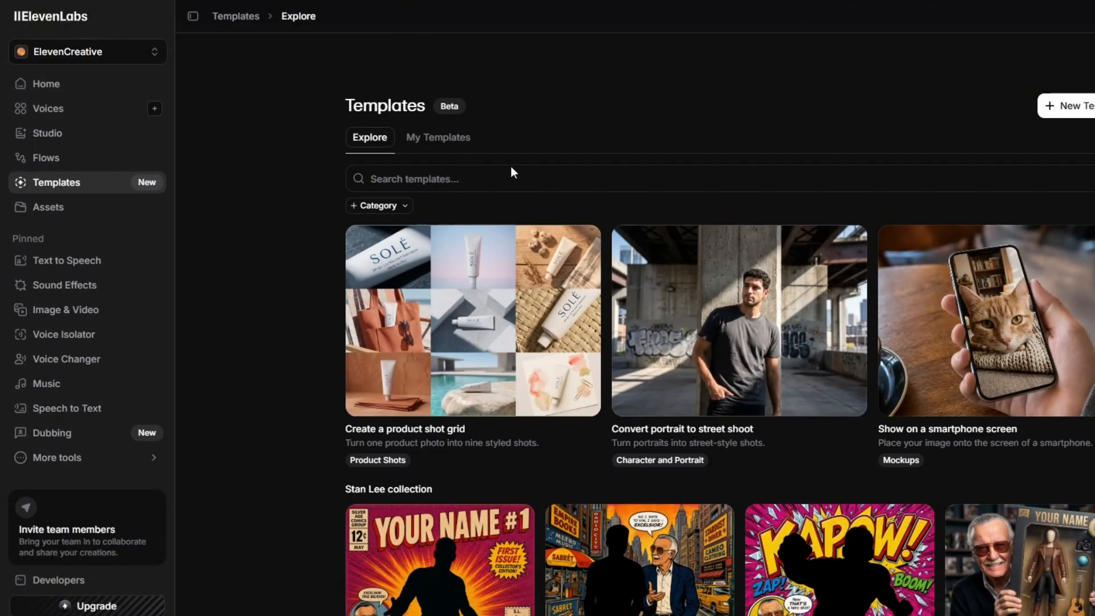
scroll(740, 212, down, 5)
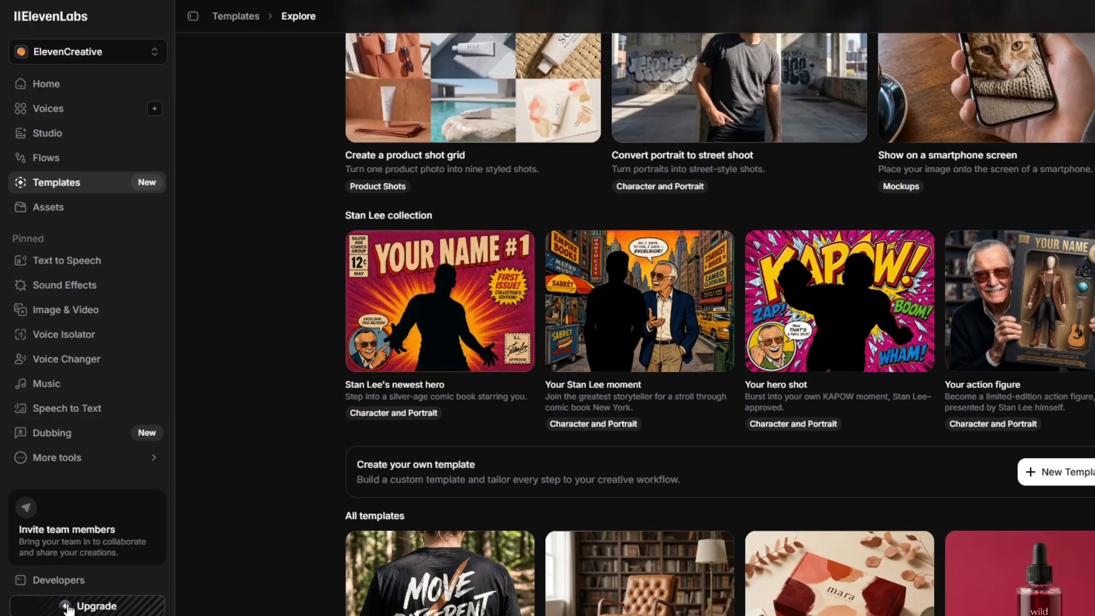
scroll(804, 503, down, 8)
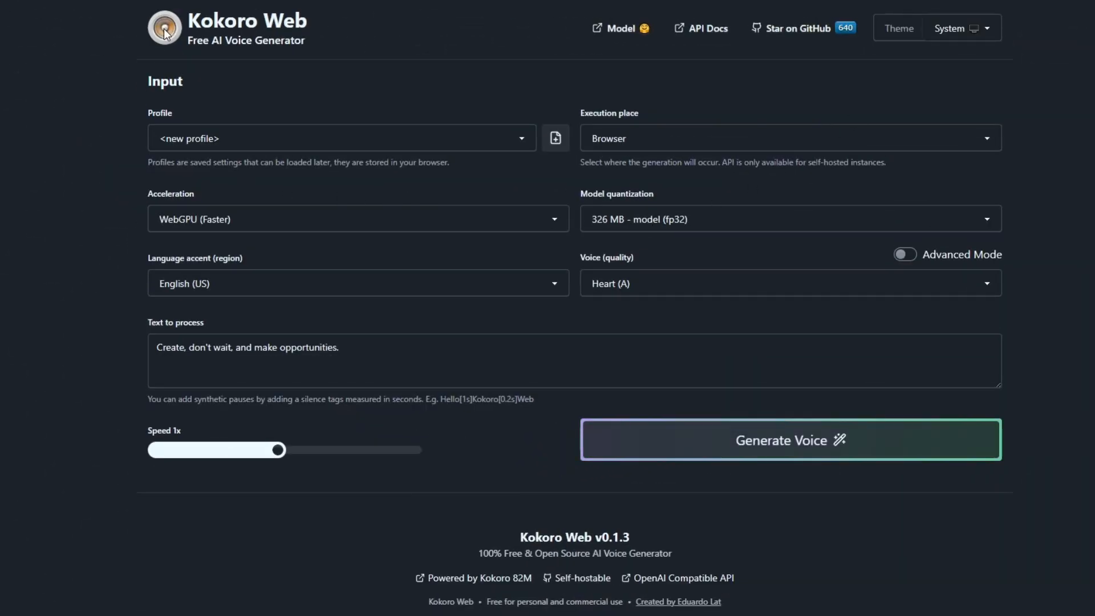
Step: Load profile 1 in Kokoro Web and check its execution place, acceleration, model quantization and language accent settings
click(464, 137)
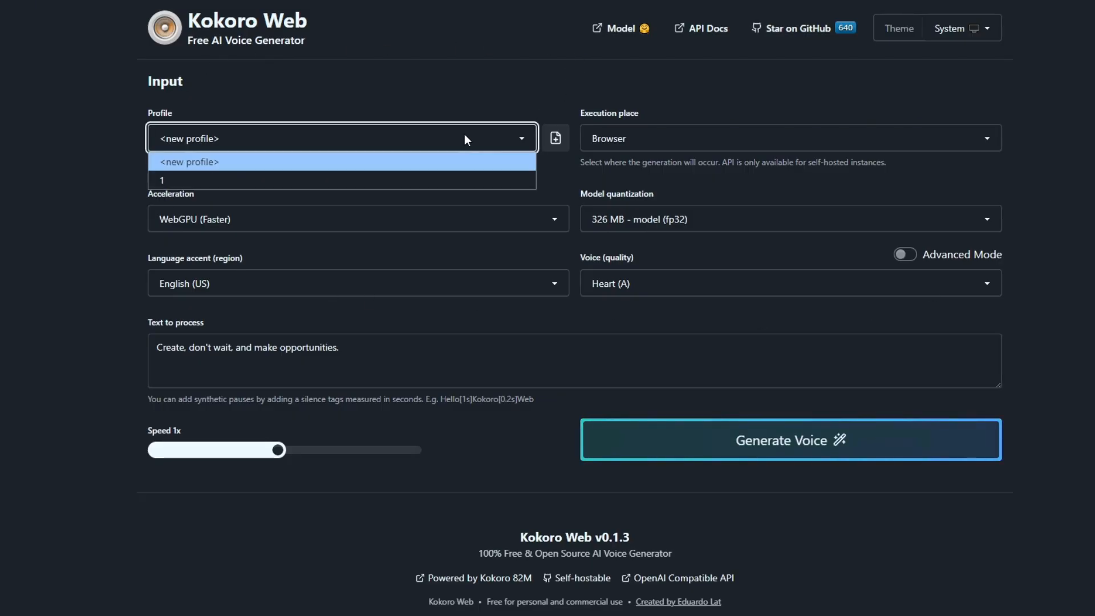
click(392, 178)
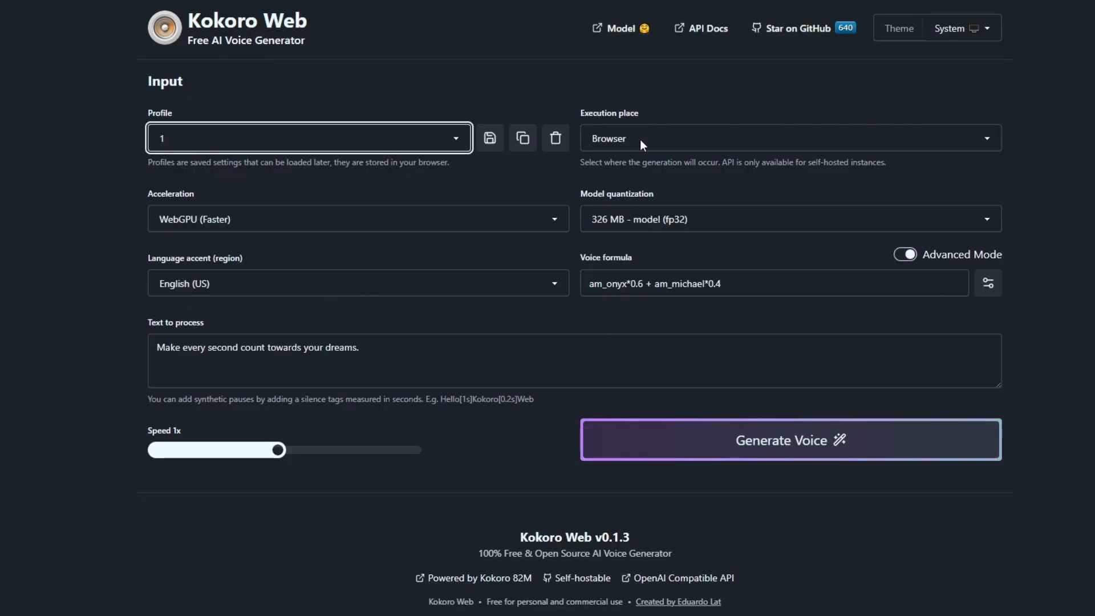
click(710, 137)
click(710, 137)
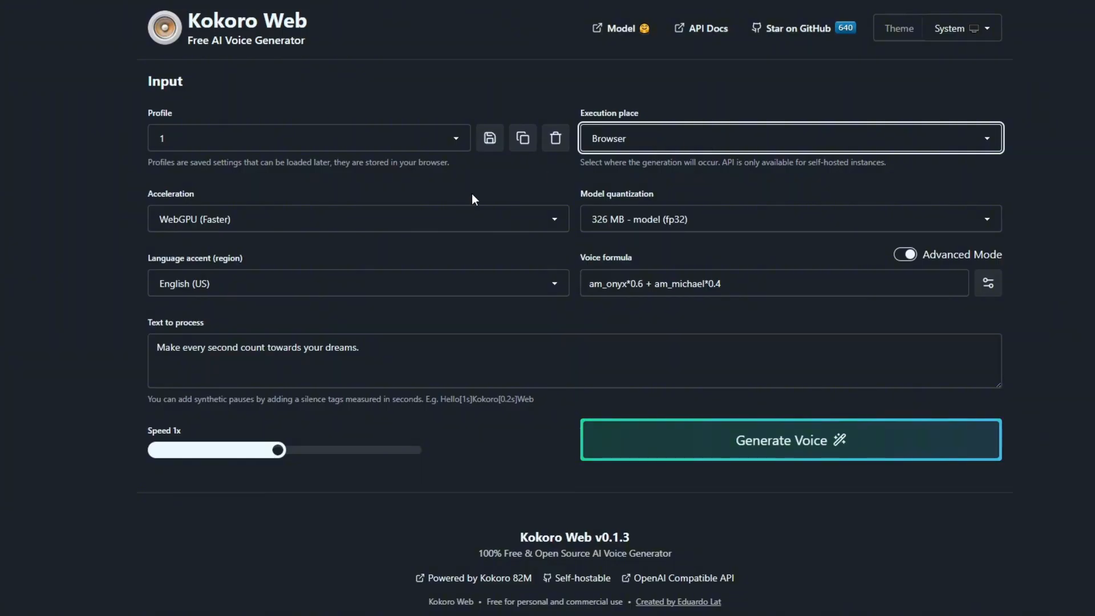
click(429, 218)
click(429, 219)
click(635, 218)
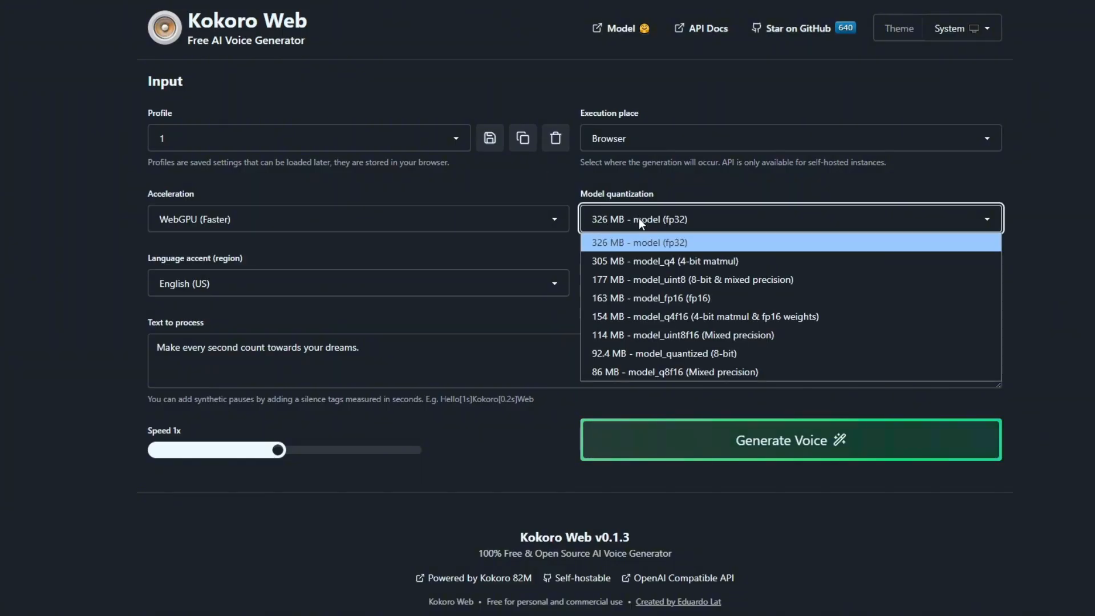
click(630, 220)
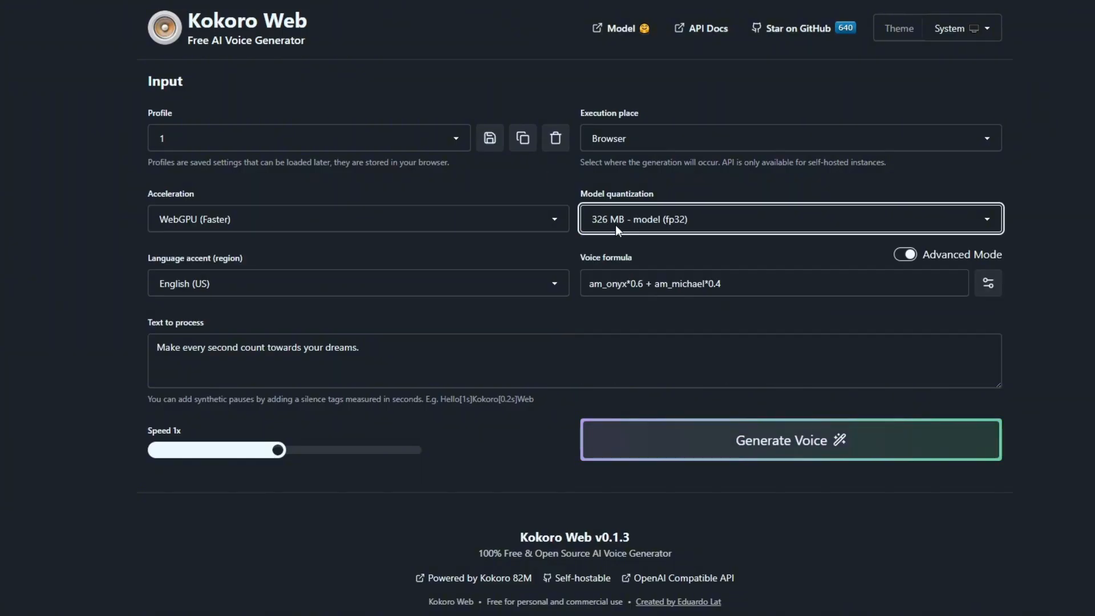
click(261, 287)
click(262, 280)
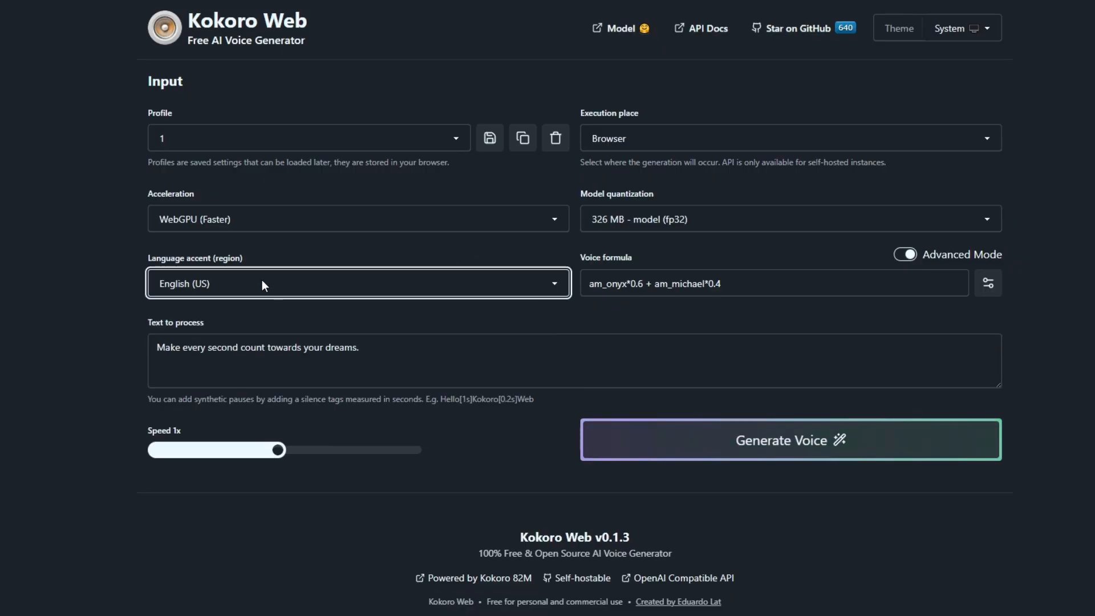
Step: Generate a test voice from the sample text with the am_onyx*0.6 + am_michael*0.4 formula and review the audio output
click(664, 283)
click(648, 431)
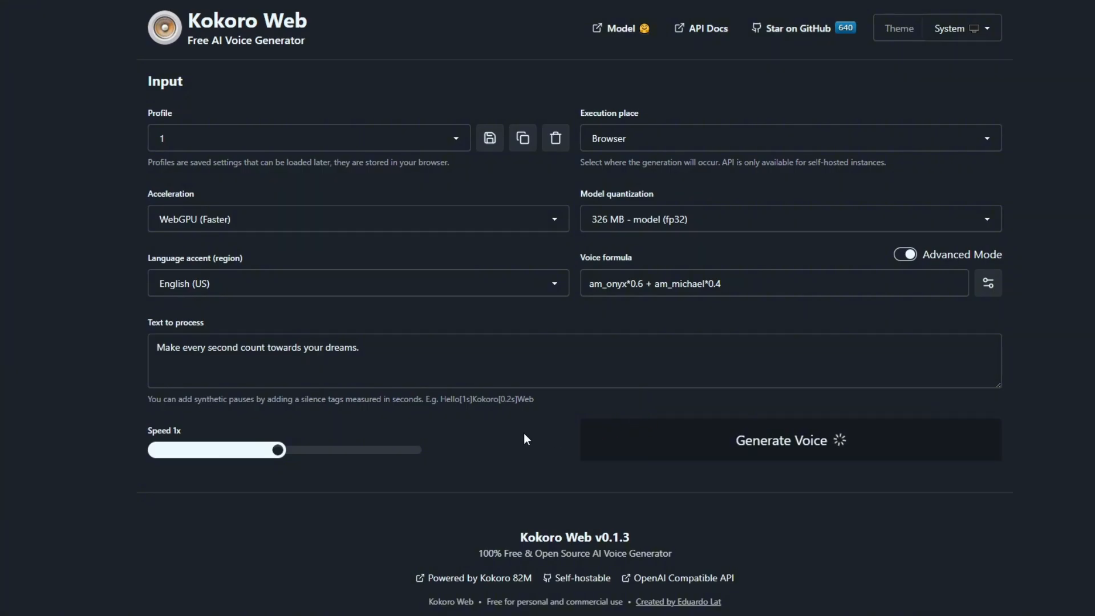
scroll(523, 433, down, 1)
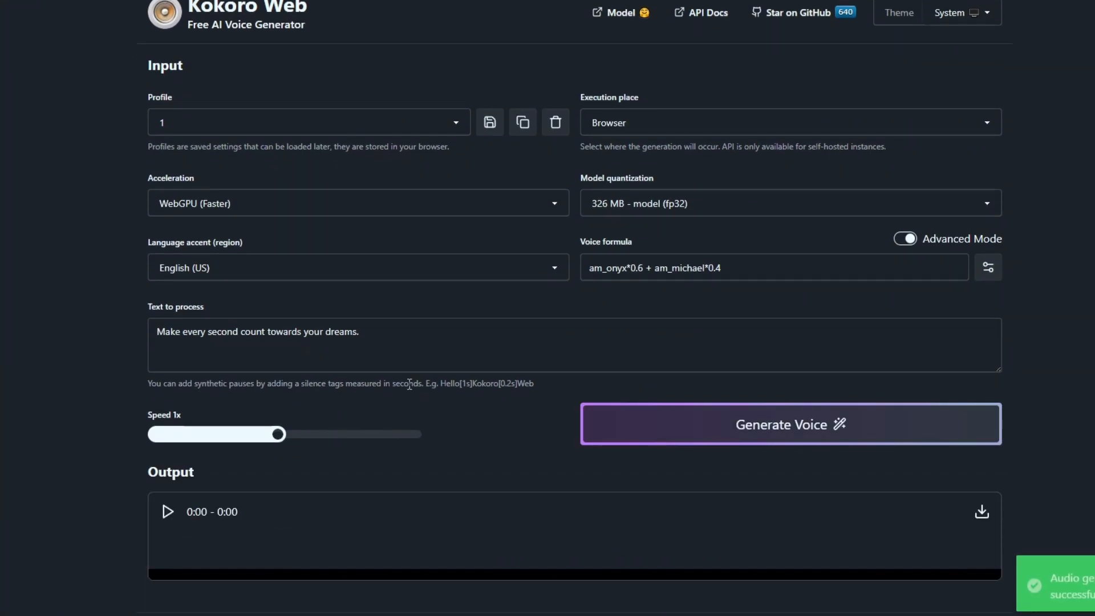
scroll(415, 391, down, 5)
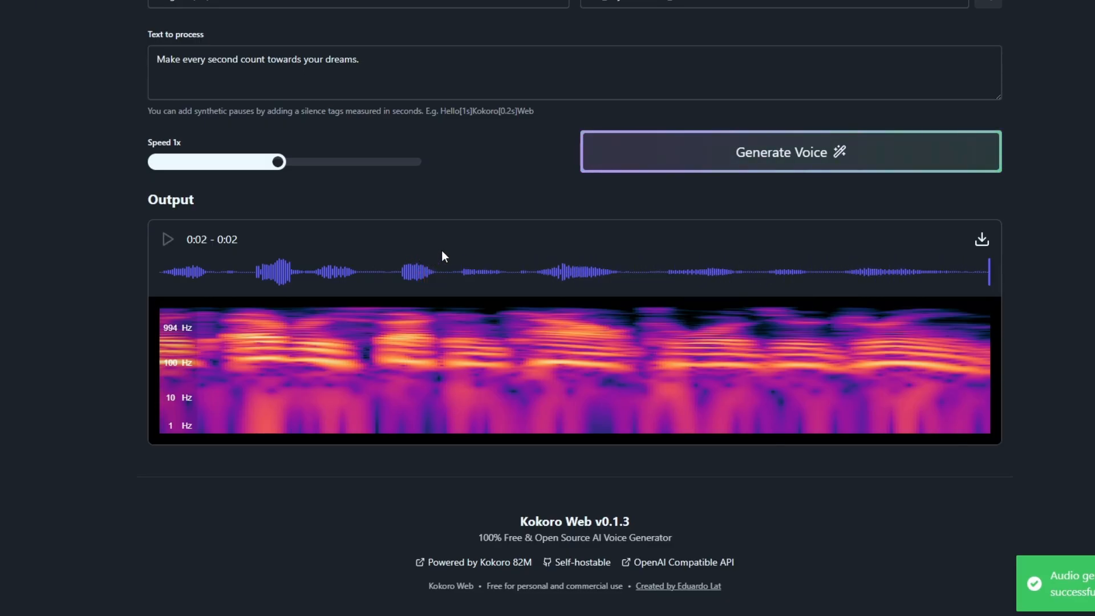
scroll(446, 251, up, 5)
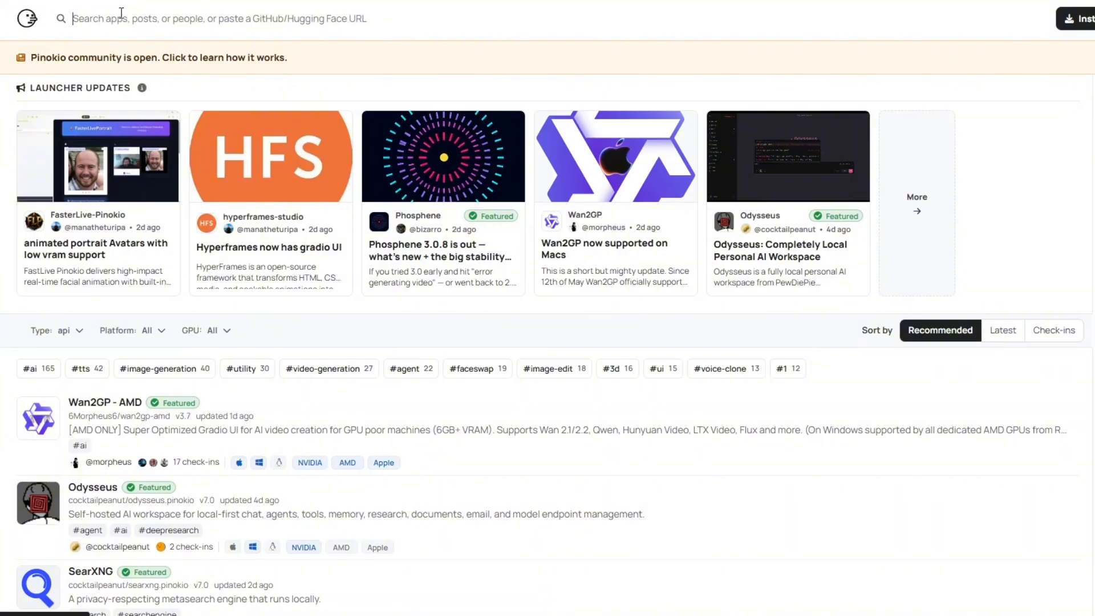
Step: Open the Pinokio launcher's download page from its app directory and look over how it works
click(1083, 24)
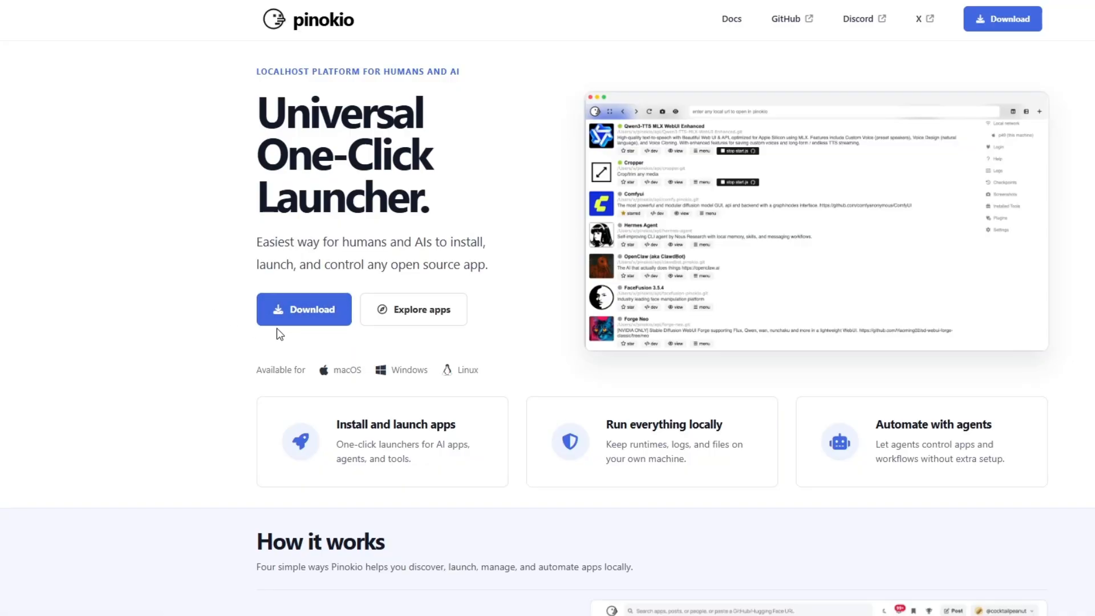
scroll(442, 325, down, 10)
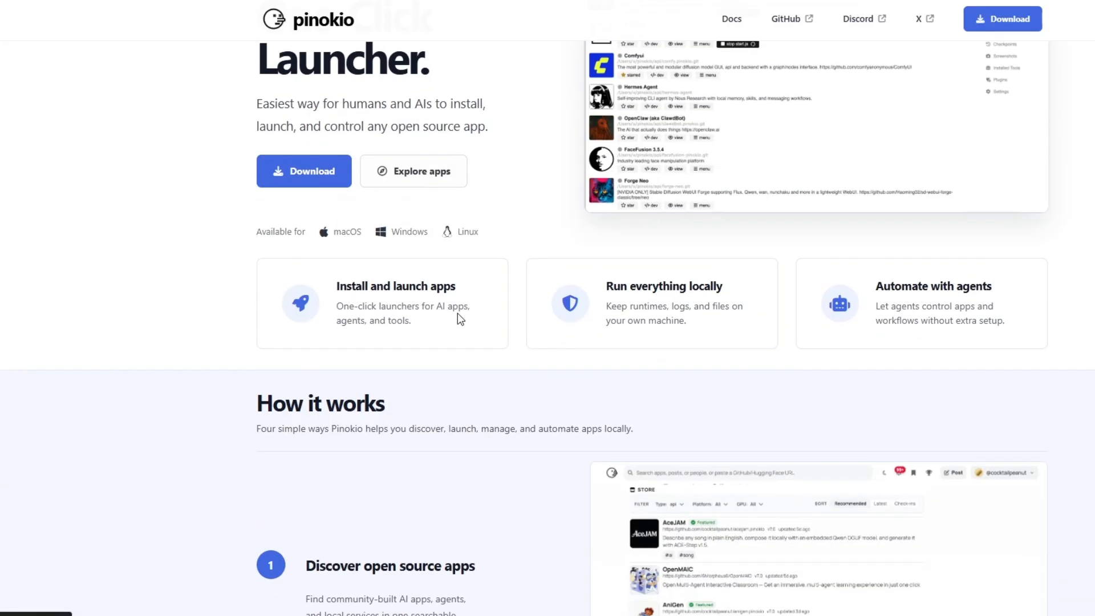
scroll(536, 436, down, 10)
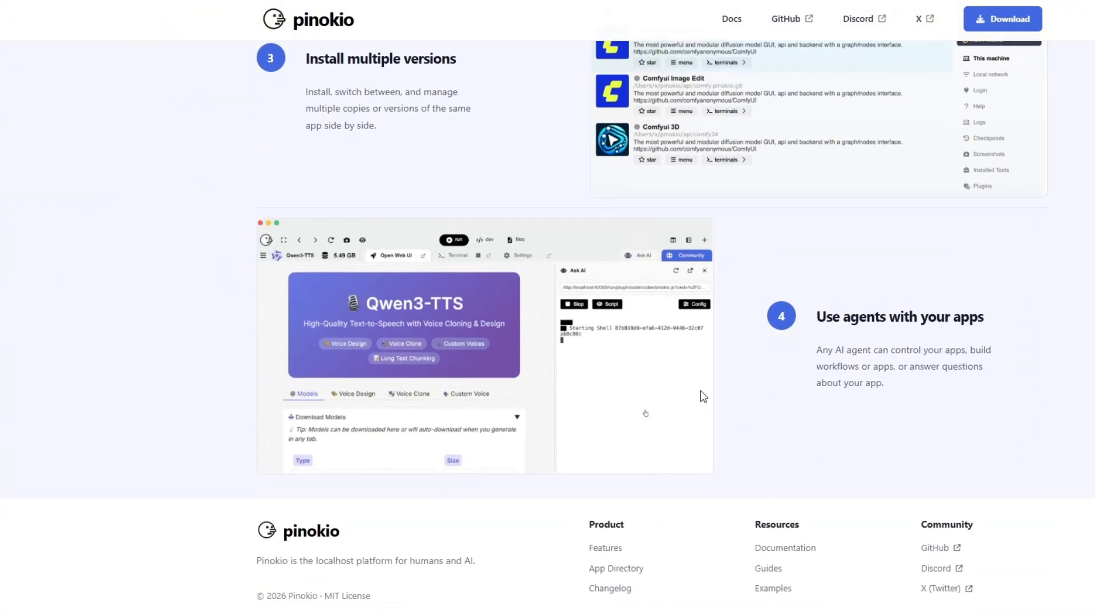
scroll(242, 36, up, 20)
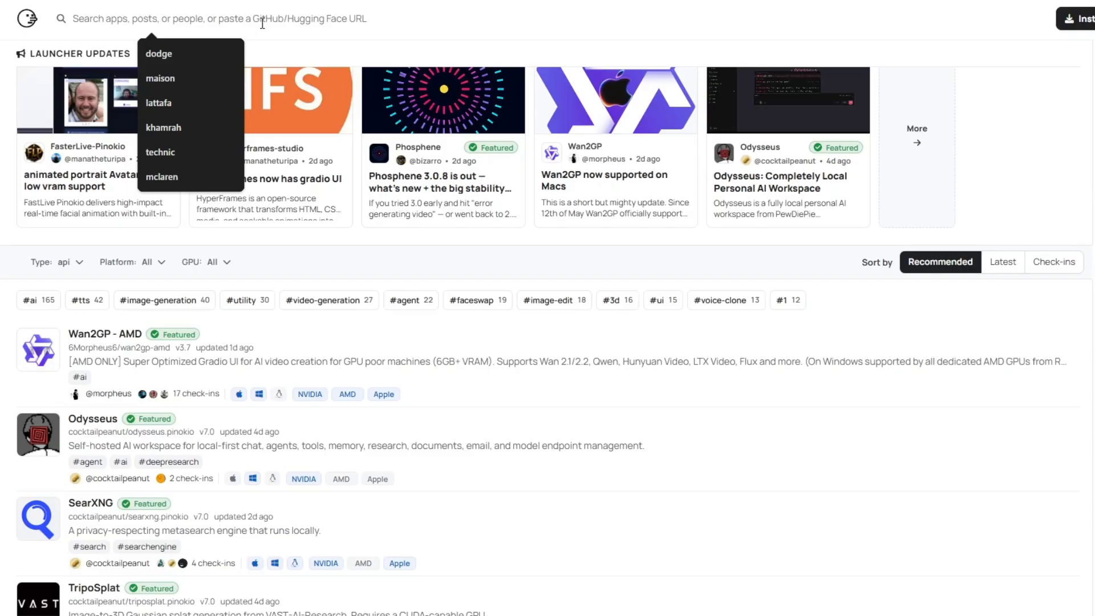
Step: Search the Pinokio app directory for kokoro
text(kokoro)
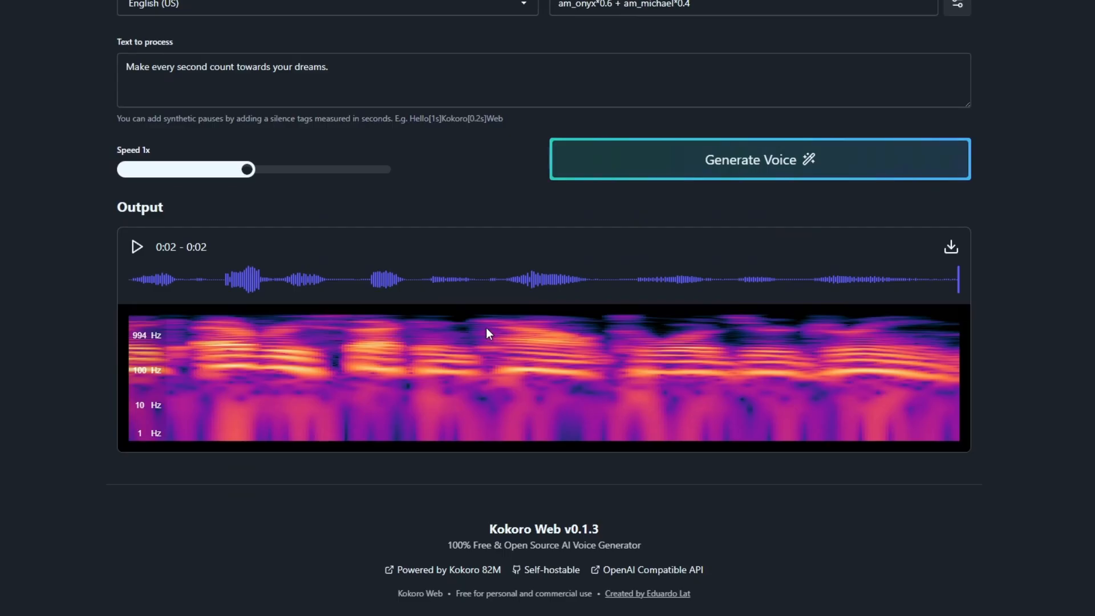
scroll(486, 328, down, 1)
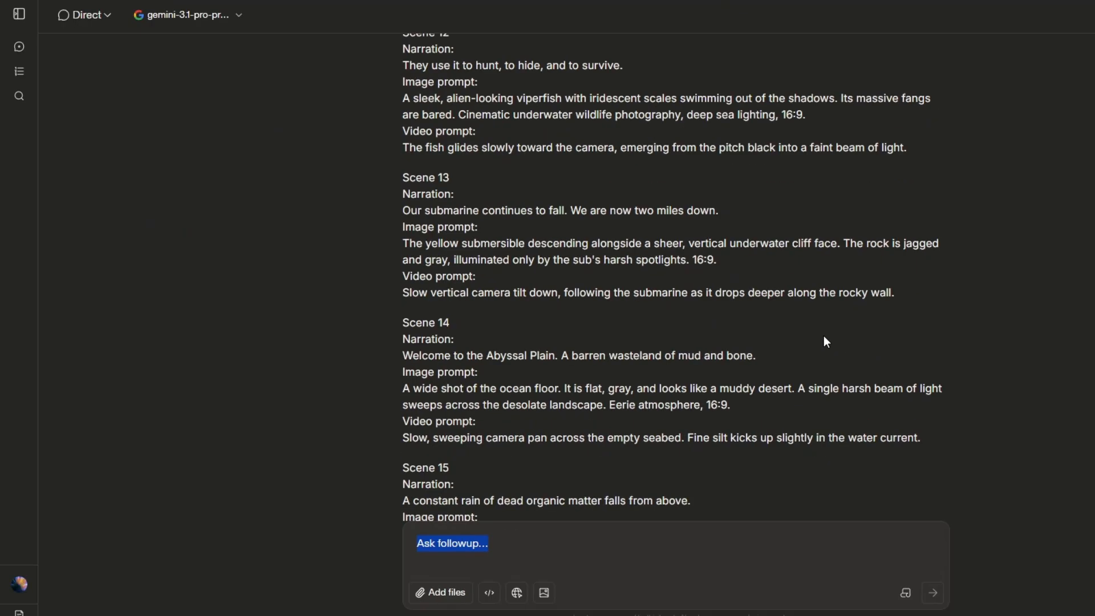
Step: Copy the Scene 01 narration from Arena into Kokoro Web, generate its voice, and regenerate it at 0.8x speed
scroll(823, 335, up, 15)
scroll(406, 275, down, 2)
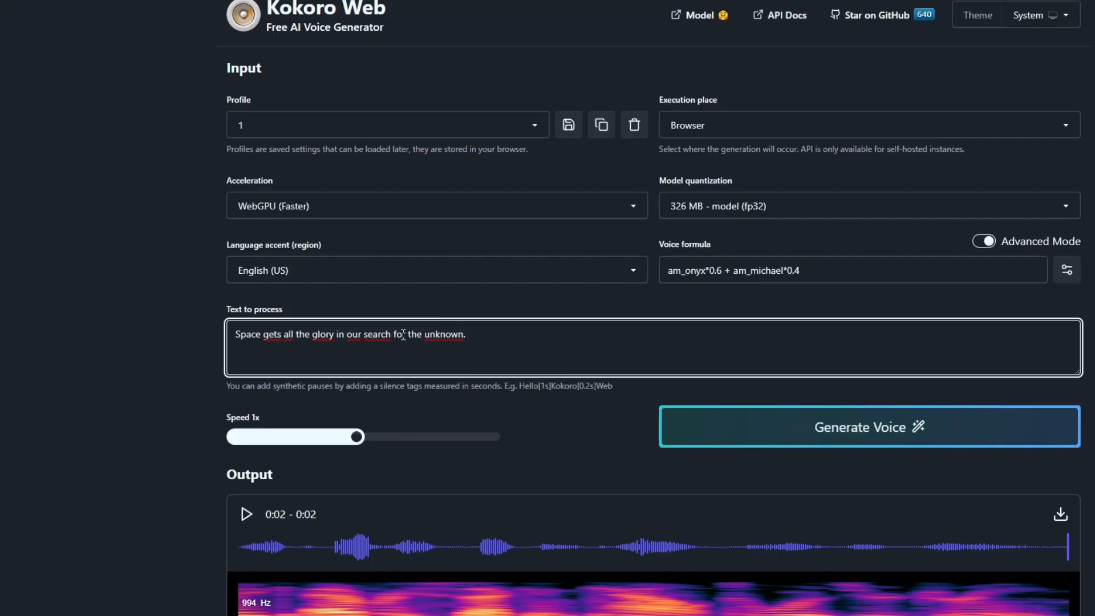
click(735, 435)
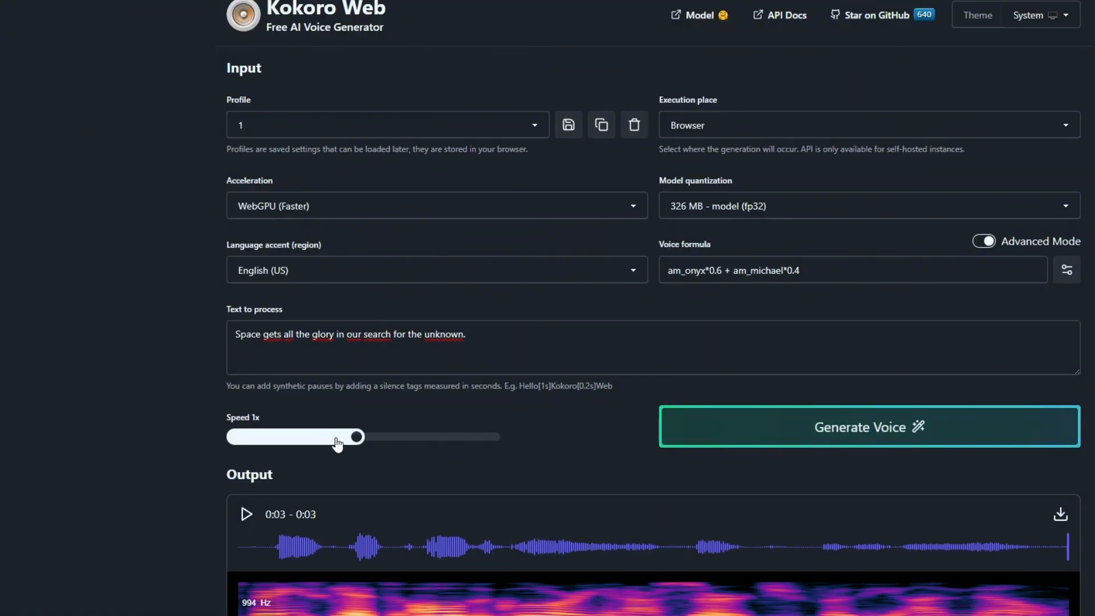
click(673, 424)
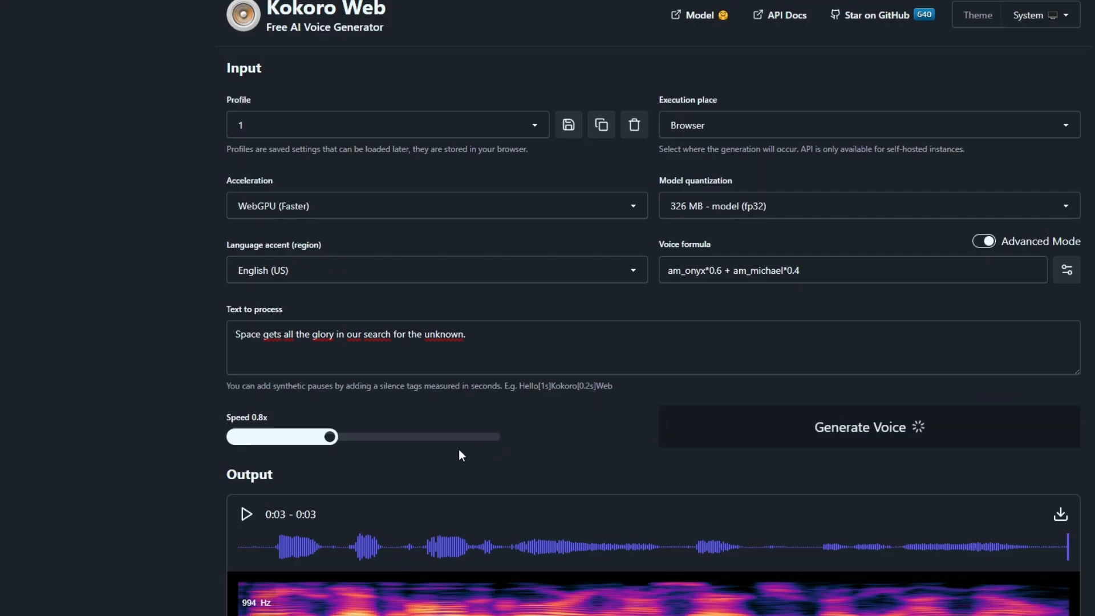
Step: Play back the Scene 01 narration generated at 0.8x speed
click(246, 515)
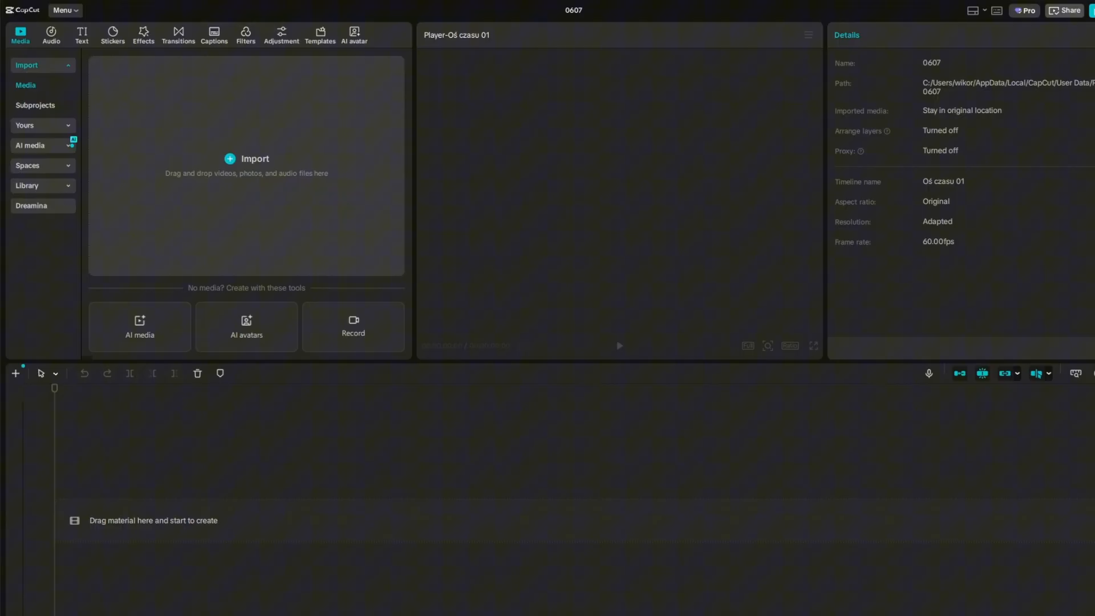
Step: In CapCut, place clips 1.mp4 to 13.mp4 on the timeline and add narration files 1.wav to 13.wav beneath them
drag(150, 615, 150, 515)
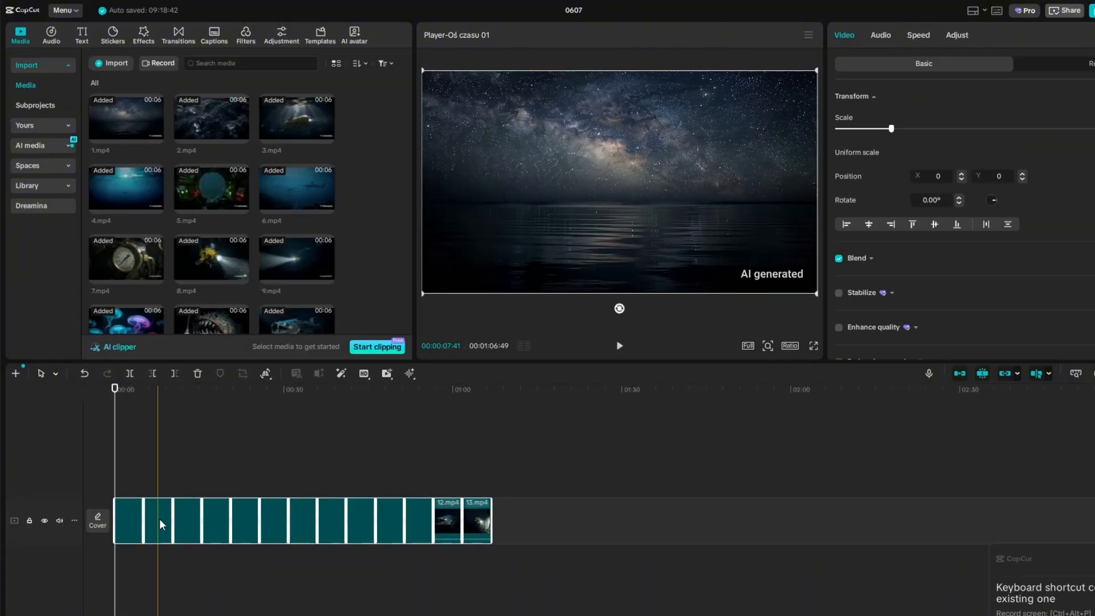
click(162, 601)
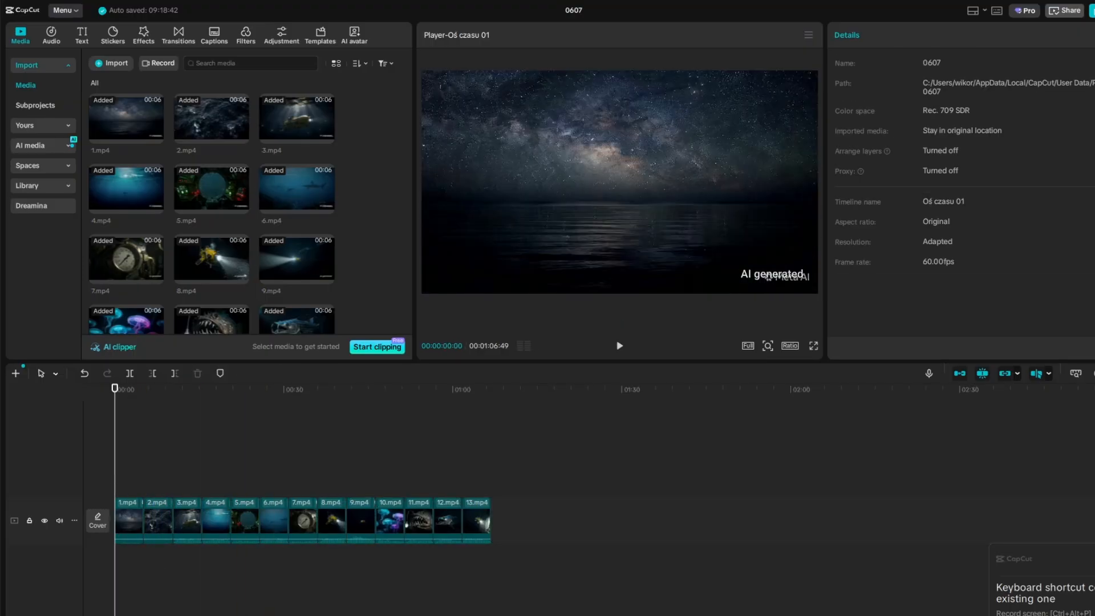
key(ctrl+v)
Step: Align the narration files 13.wav, 12.wav and 11.wav with the starts of their matching video clips
click(462, 462)
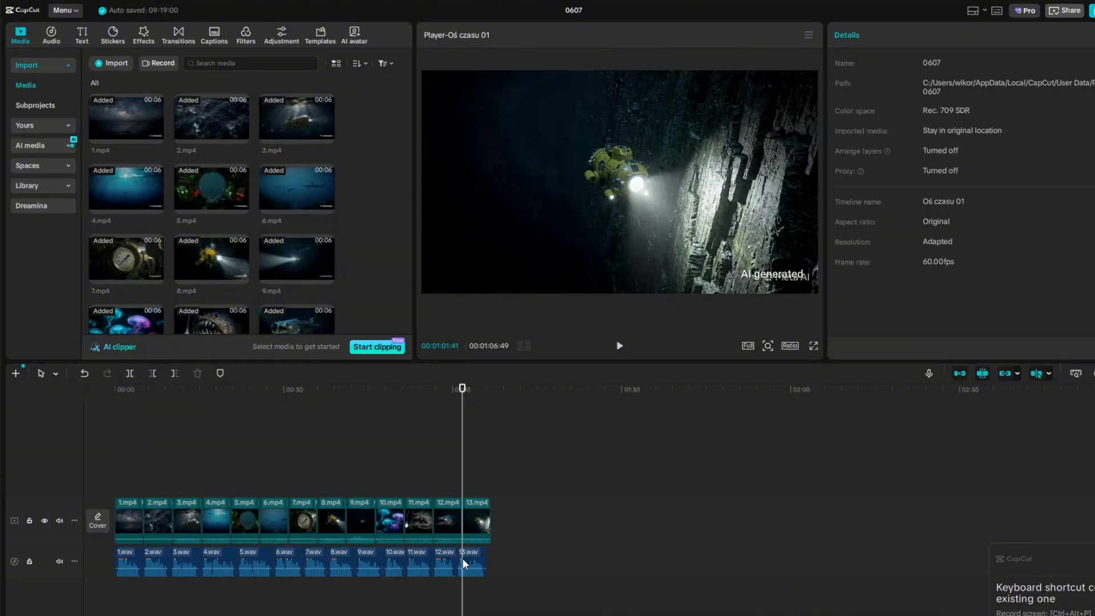
click(471, 562)
click(433, 489)
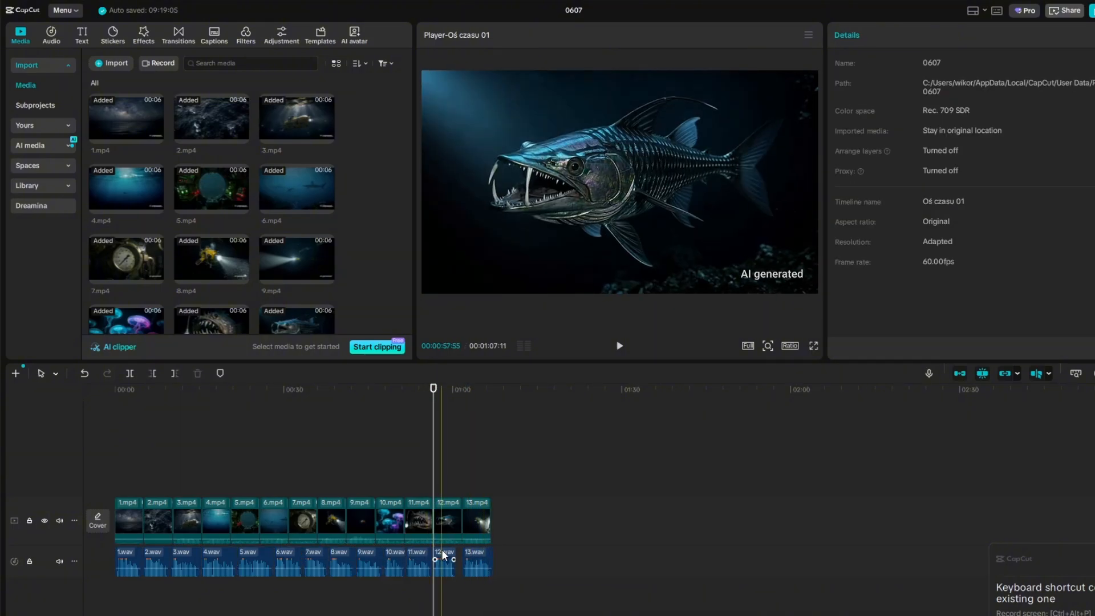
drag(442, 558, 443, 559)
click(405, 483)
scroll(405, 483, up, 3)
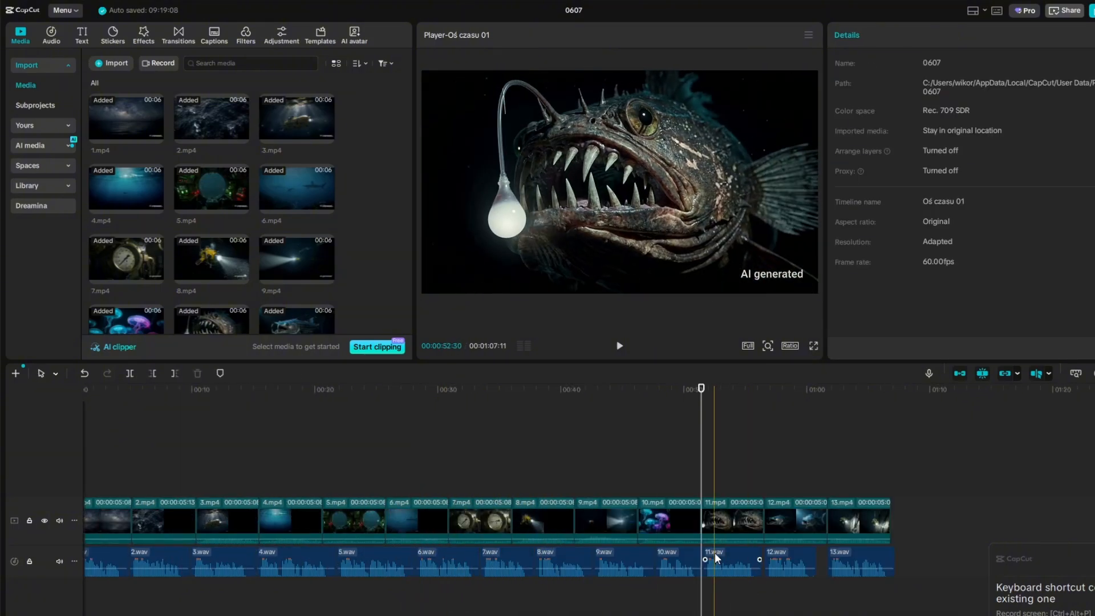
Step: Move 4.wav onto a separate audio track and speed it up to 1.10x
click(640, 560)
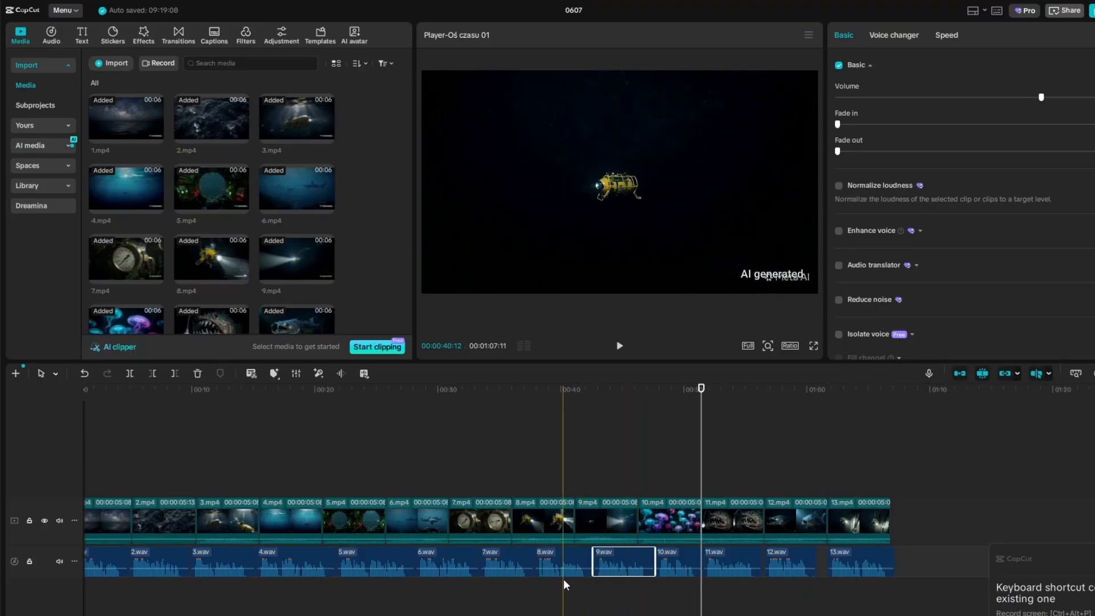
scroll(342, 559, left, 2)
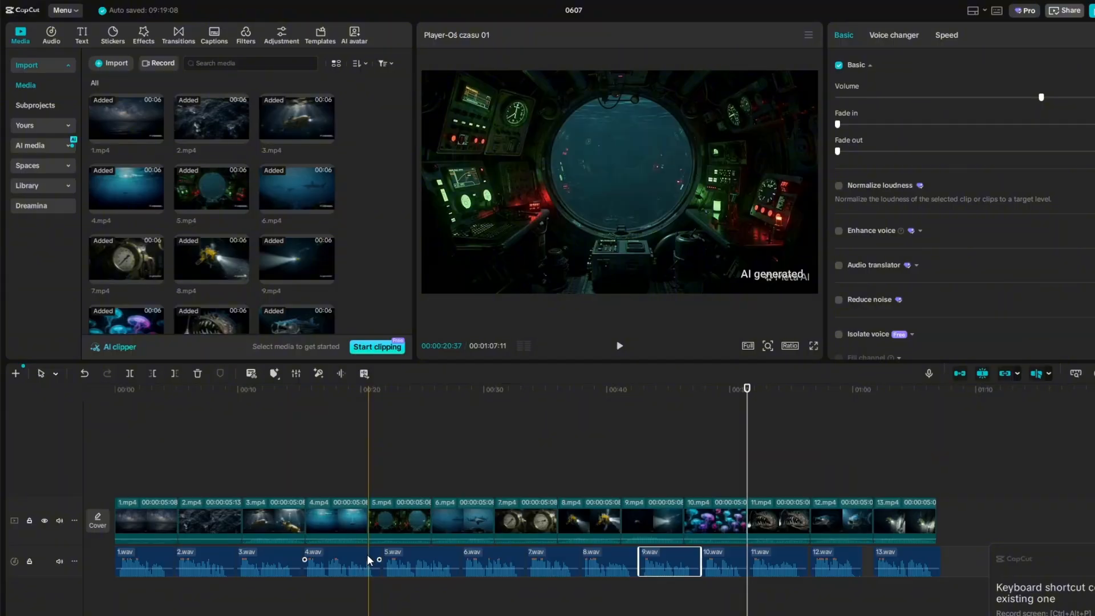
drag(368, 561, 366, 590)
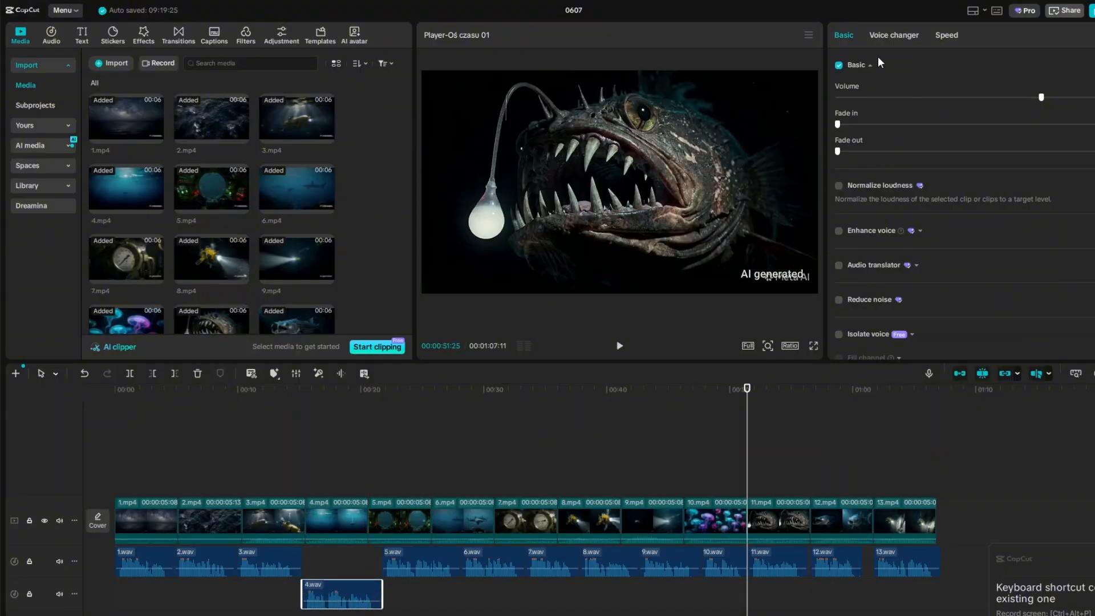
click(943, 35)
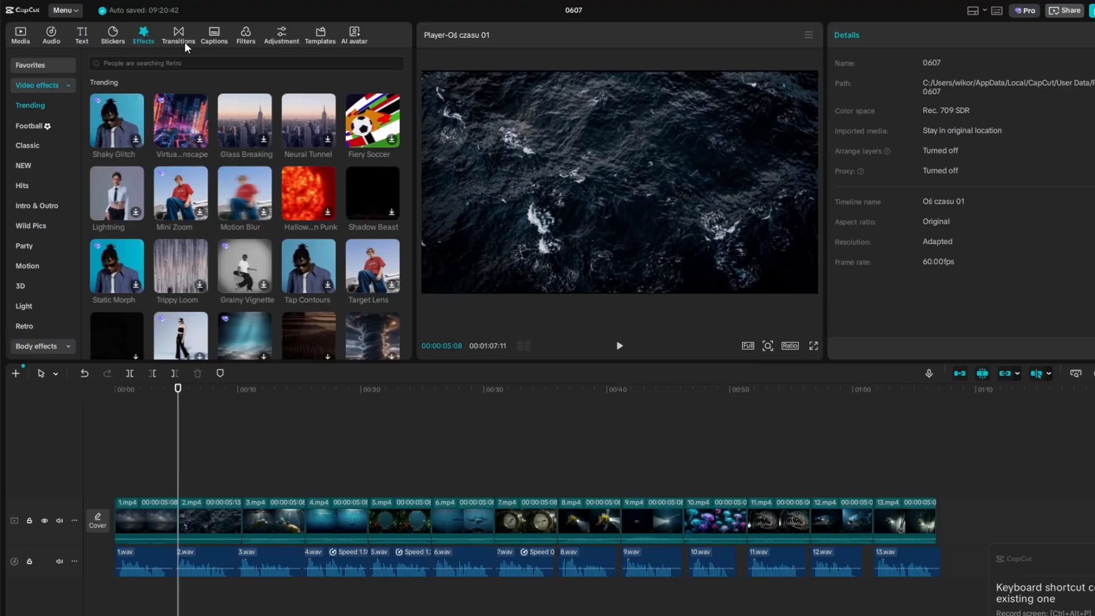
Step: Add the Wispy Fade transition between 1.mp4 and 2.mp4 and preview it
click(179, 35)
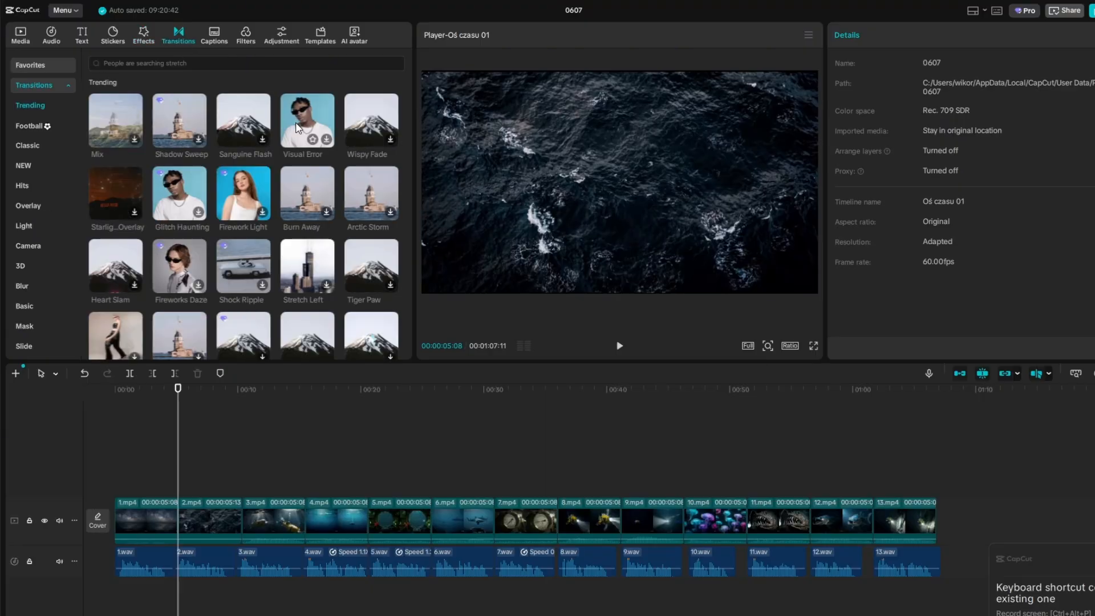
drag(376, 128, 178, 517)
click(668, 366)
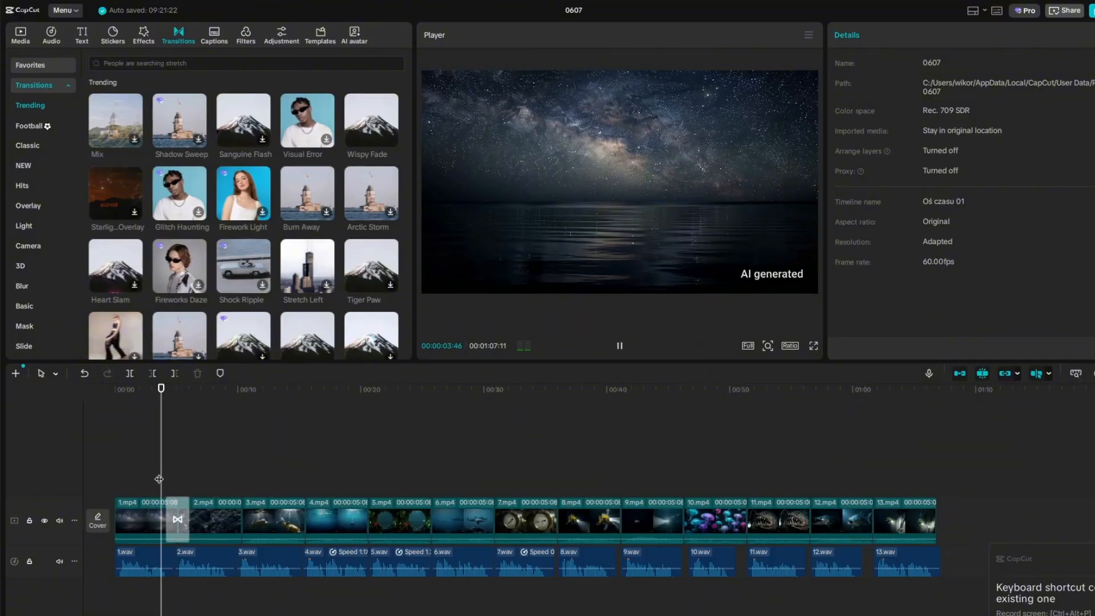
Step: Add the Shadow Sweep transition between 2.mp4 and 3.mp4 and play through it
click(243, 447)
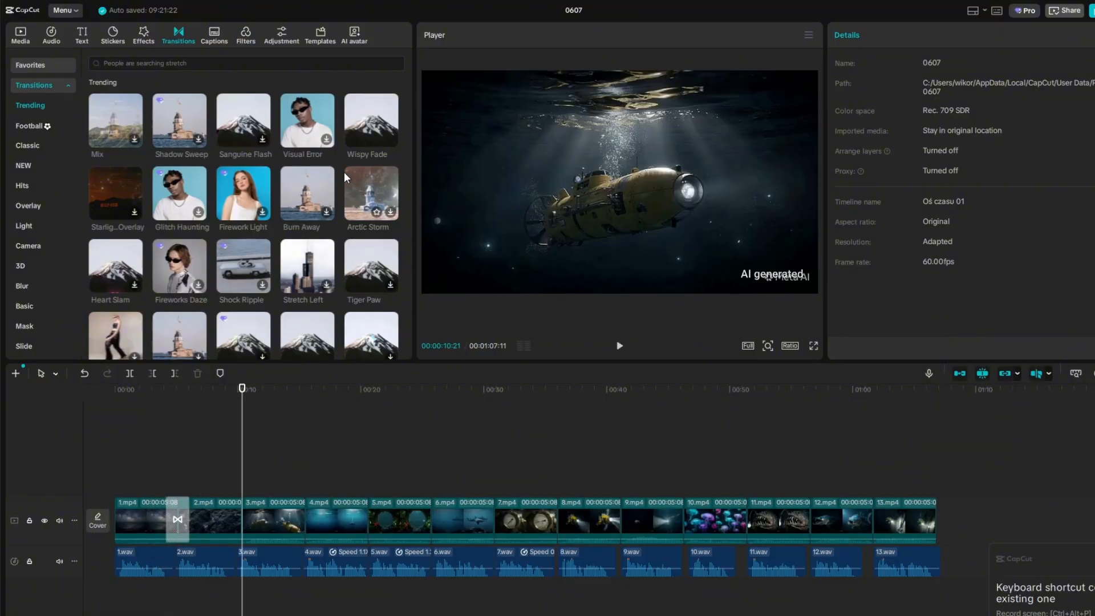
drag(168, 118, 242, 518)
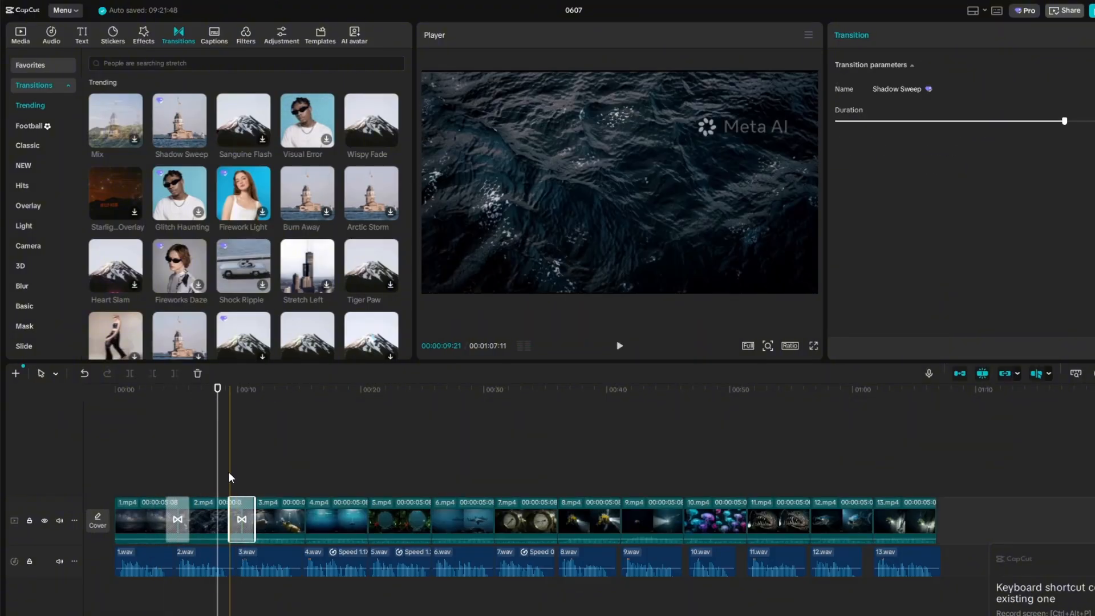
click(225, 474)
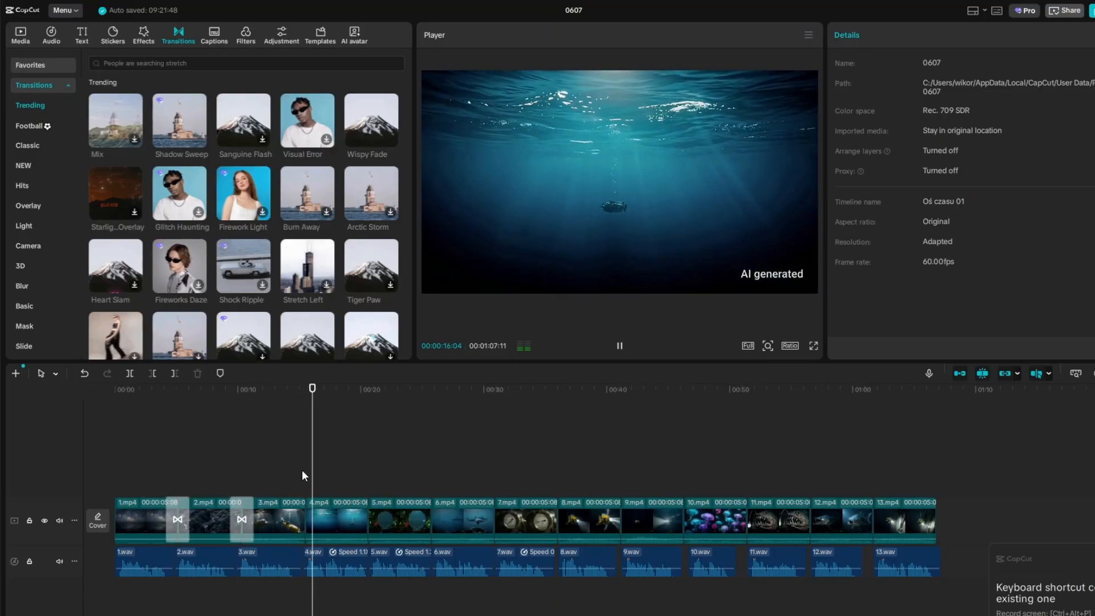
Step: Add the Leak Through transition between 4.mp4 and 5.mp4 and preview it
mouse_move(291, 324)
scroll(291, 324, down, 3)
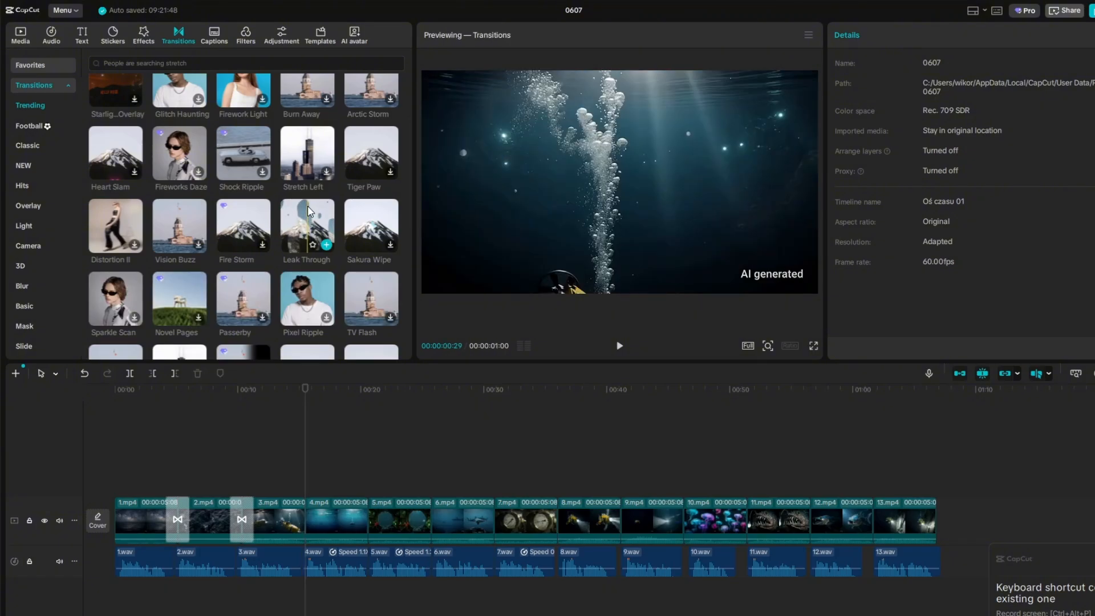
drag(308, 235, 368, 519)
click(338, 477)
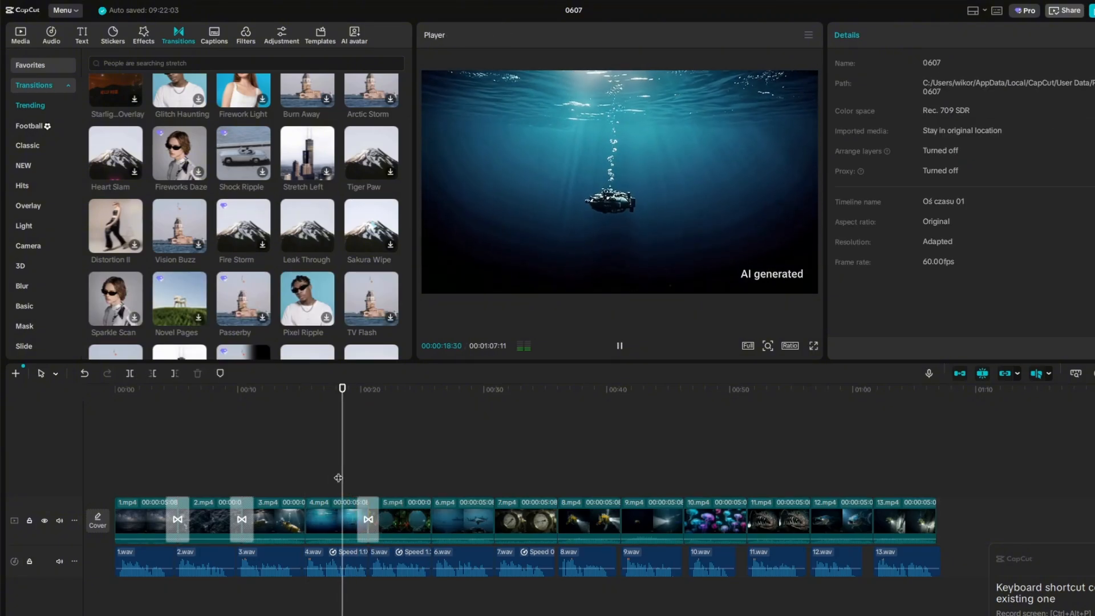
Step: Place another transition at the cut between 3.mp4 and 4.mp4
click(289, 468)
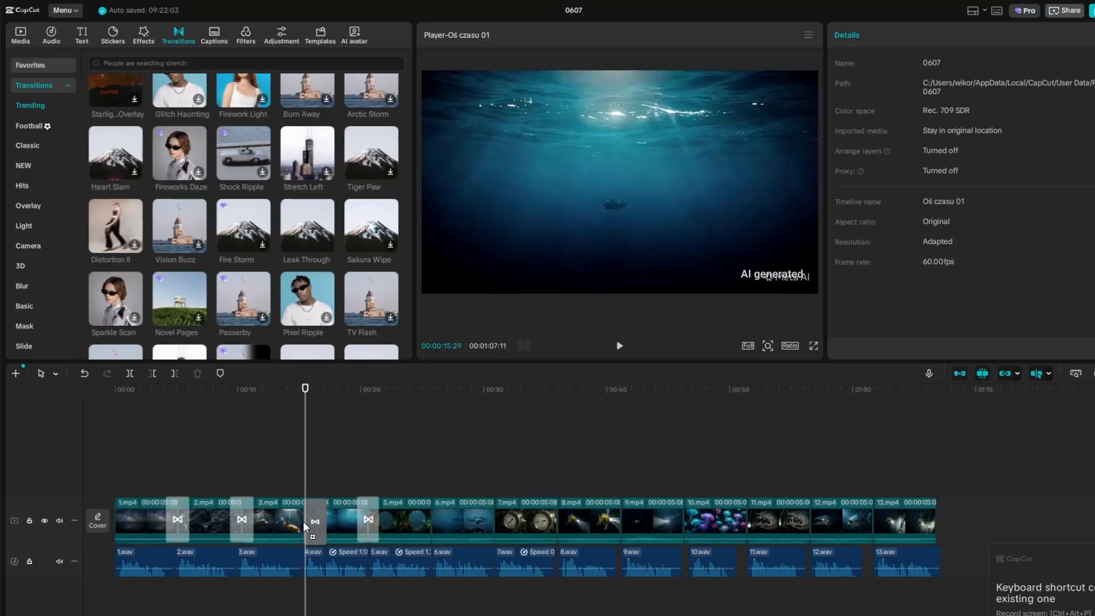
drag(305, 525, 305, 522)
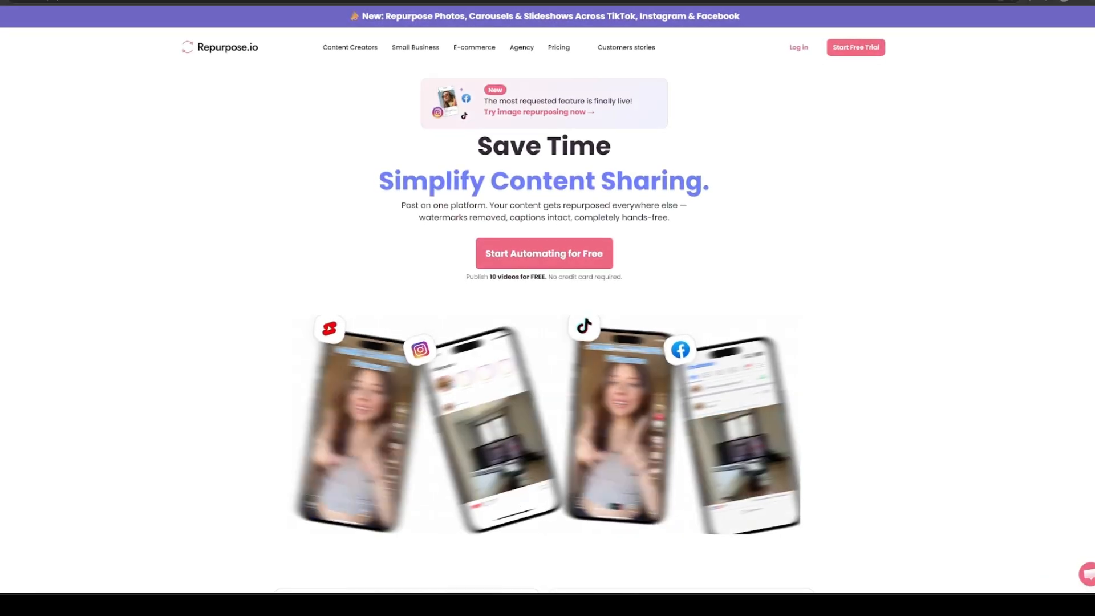
Step: Look through the Repurpose.io homepage for its integrations, image and story repurposing, automated workflows, watermark removal and scheduling features
scroll(547, 308, down, 10)
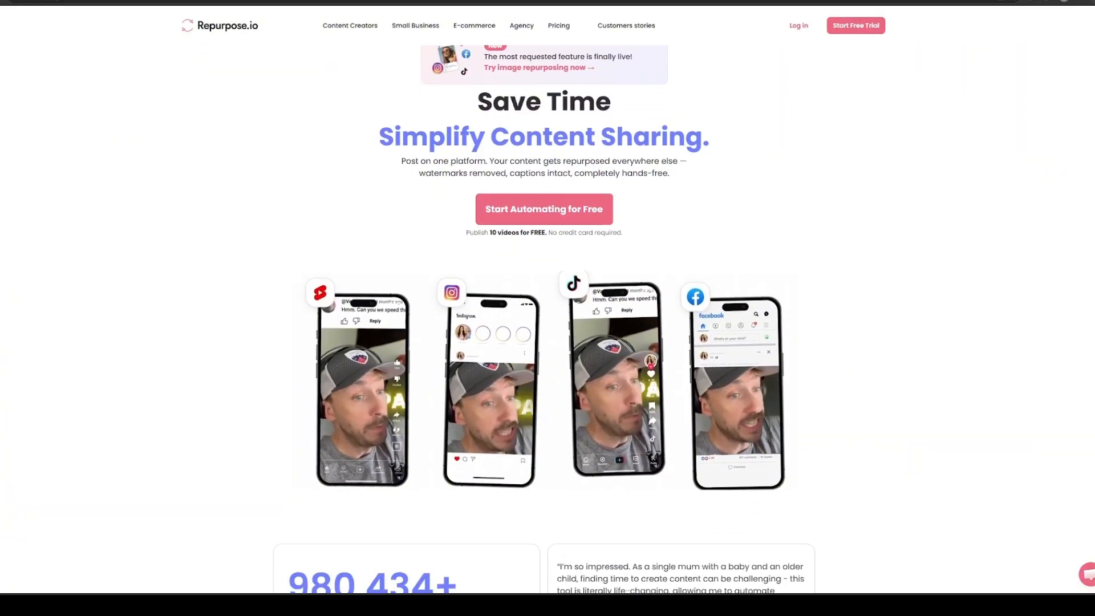
scroll(544, 330, down, 7)
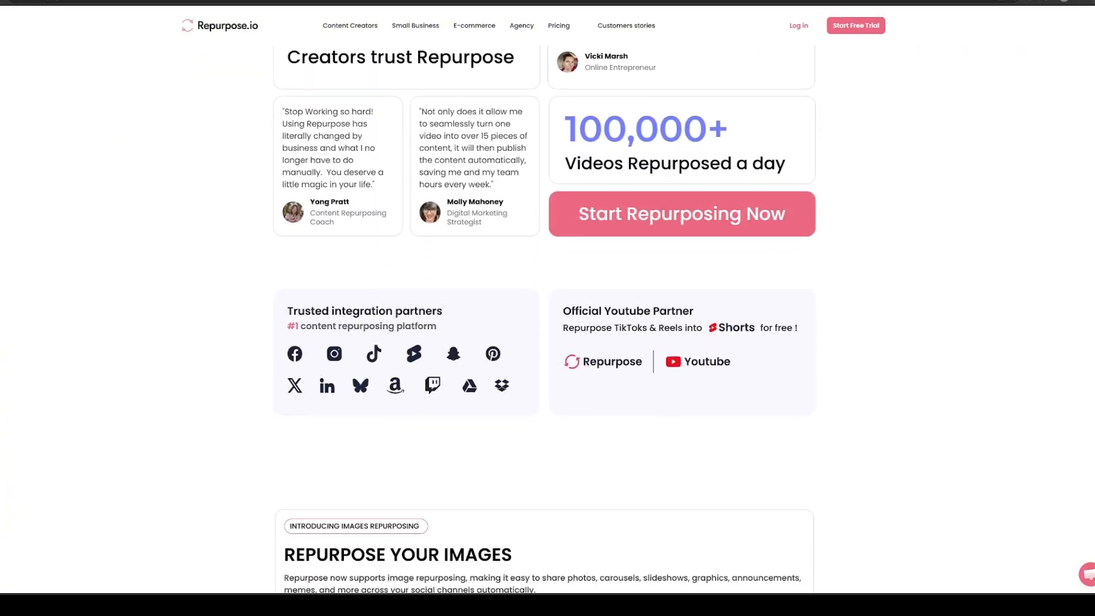
scroll(545, 320, down, 8)
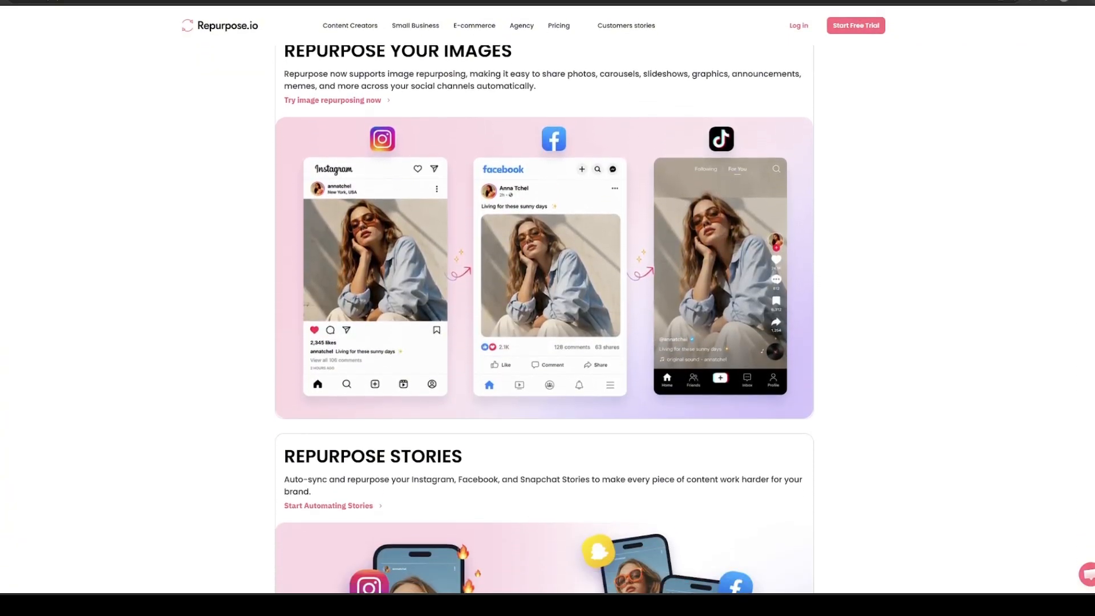
scroll(545, 320, down, 10)
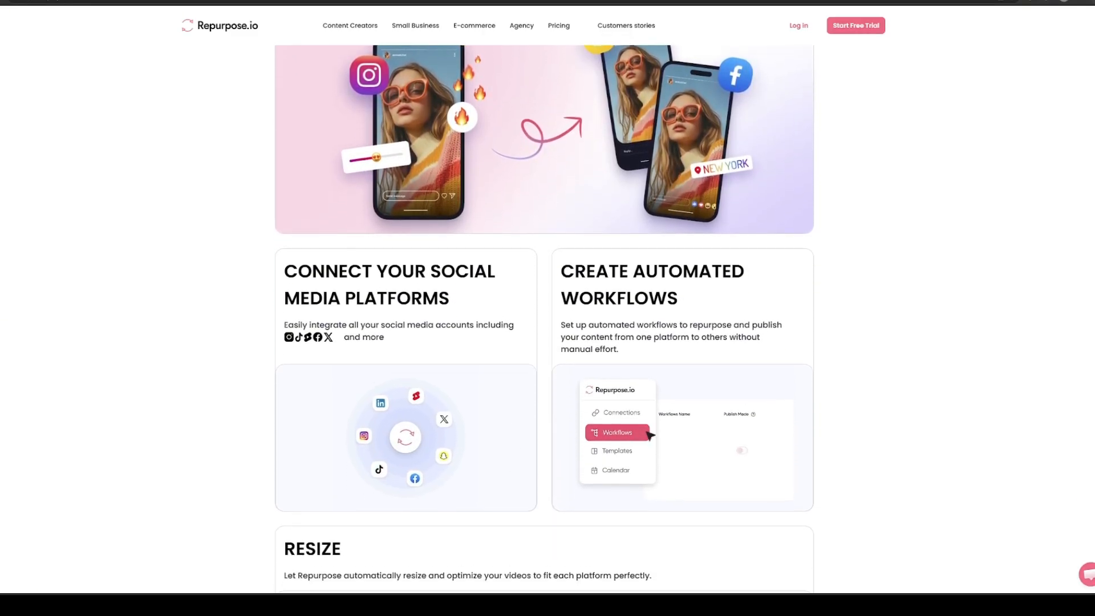
scroll(545, 319, down, 3)
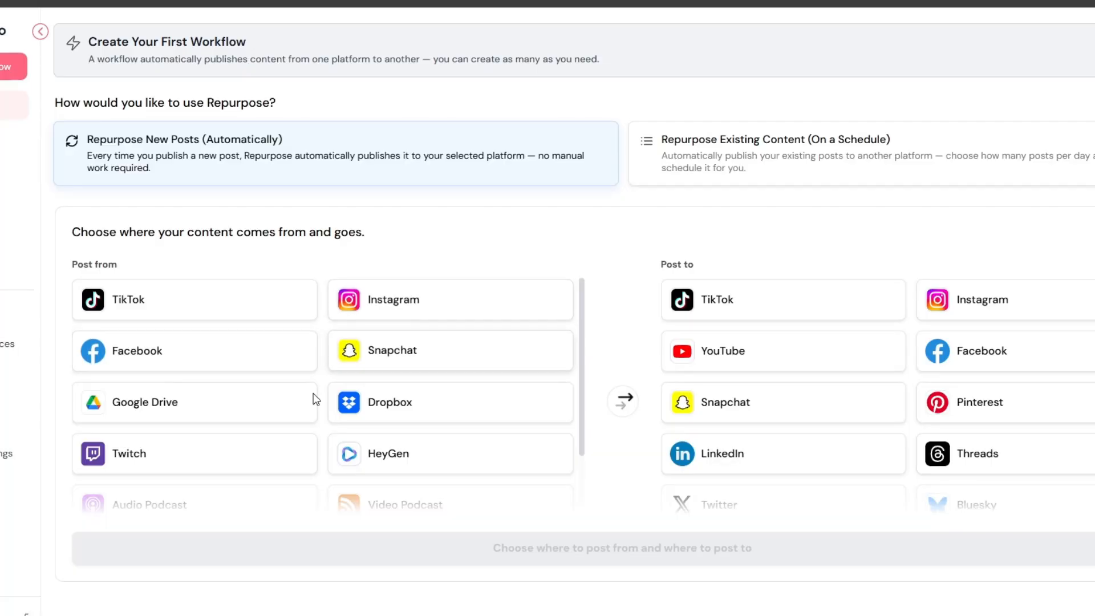
scroll(220, 391, down, 1)
scroll(406, 329, up, 3)
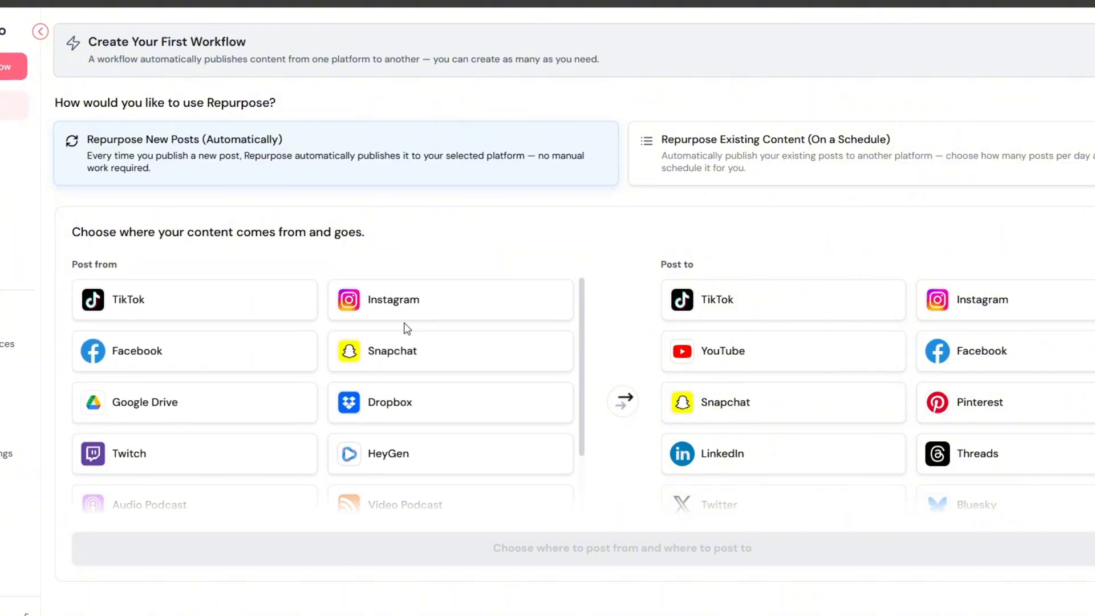
Step: Review the source and destination platforms offered in Repurpose.io's workflow setup
scroll(434, 402, down, 2)
scroll(767, 365, down, 5)
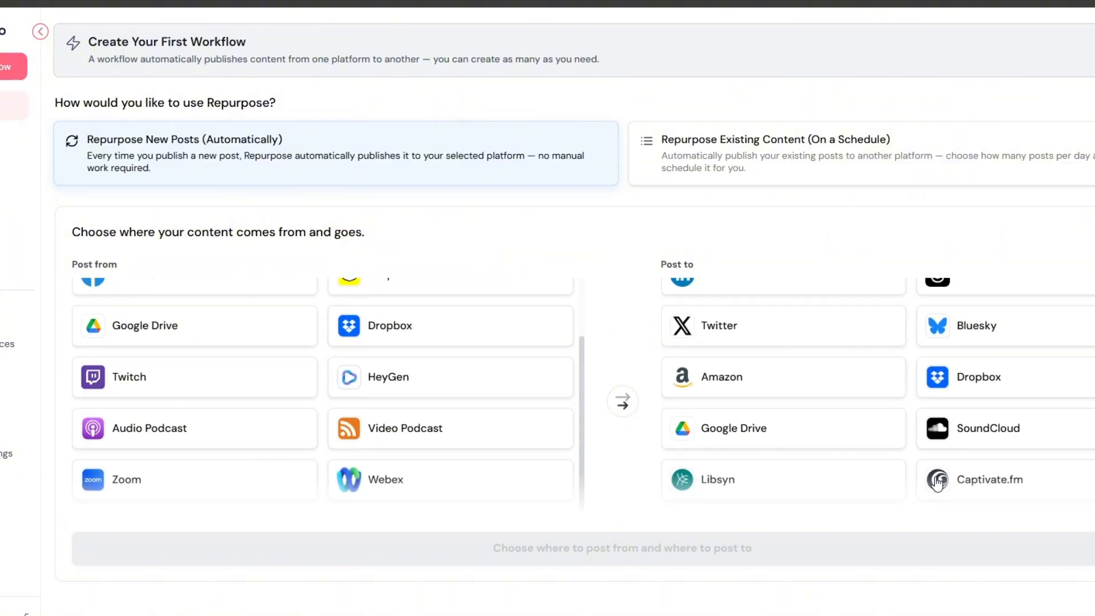
scroll(970, 411, up, 5)
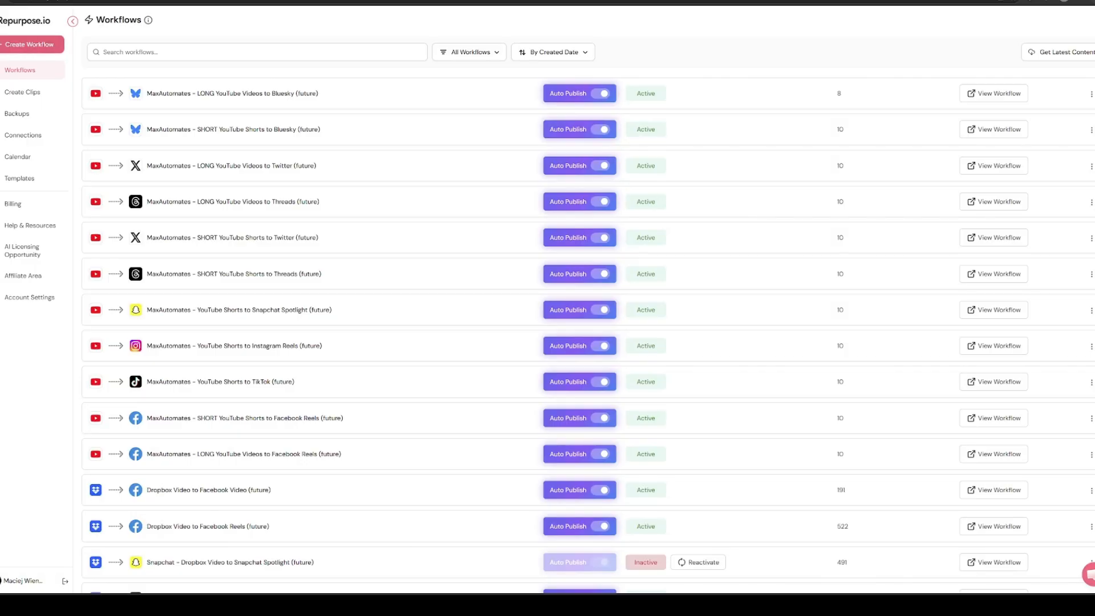
Step: Start creating a new workflow from the Repurpose.io workflows list
click(31, 47)
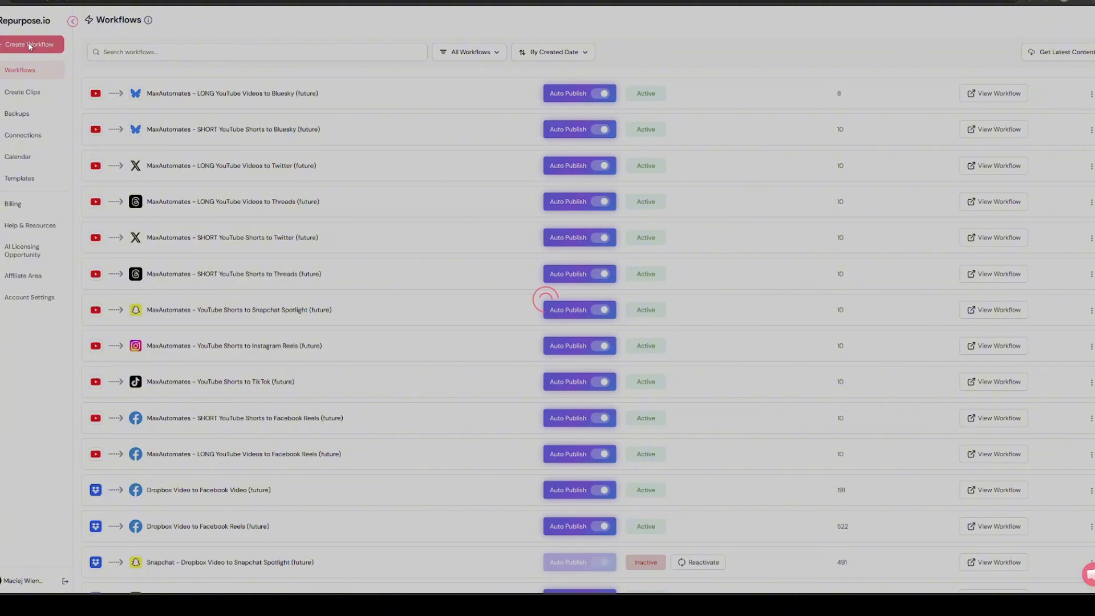